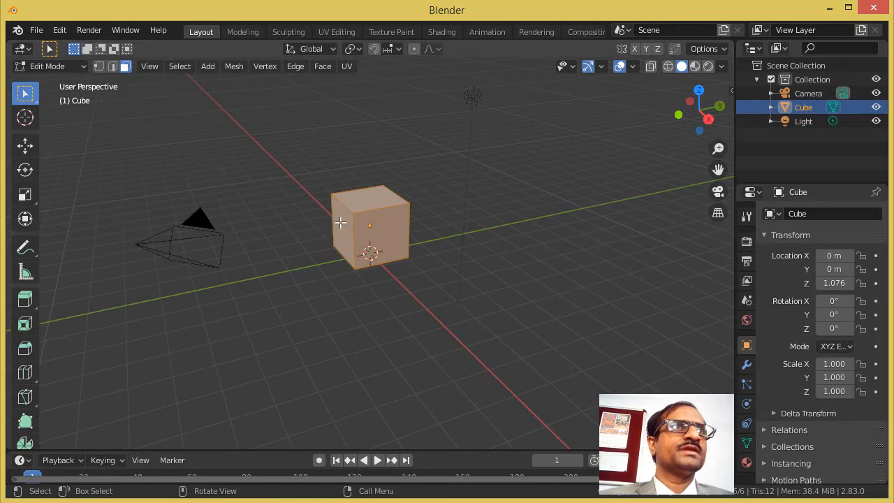
# Move the cube's side face on the negative Y side inward along Y, thinning the cube to a narrow block
pyautogui.click(341, 222)
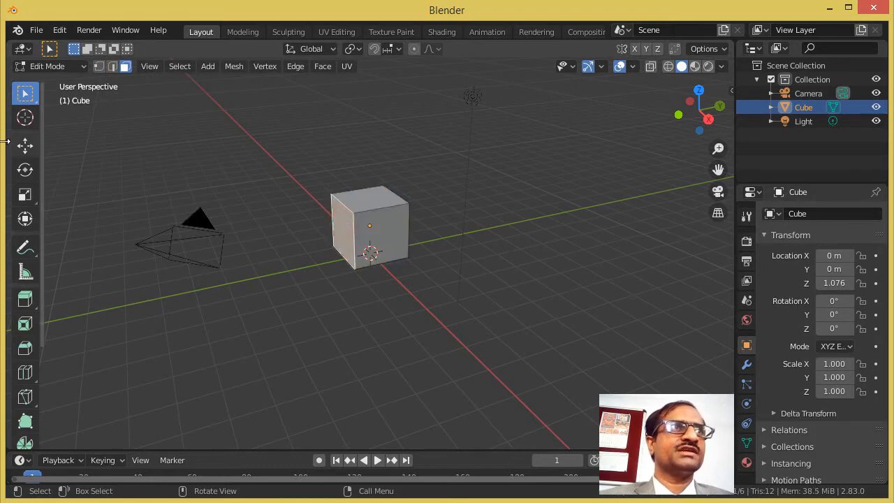
pyautogui.click(32, 151)
pyautogui.moveTo(392, 222); pyautogui.dragTo(425, 218)
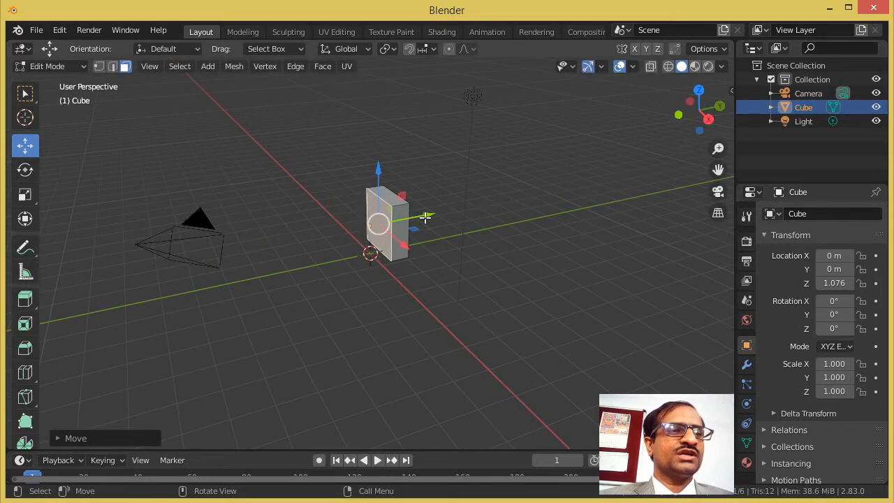
# Extrude the same face outward along negative Y four times: a short section, a long one, and two short ones
pyautogui.press('e')
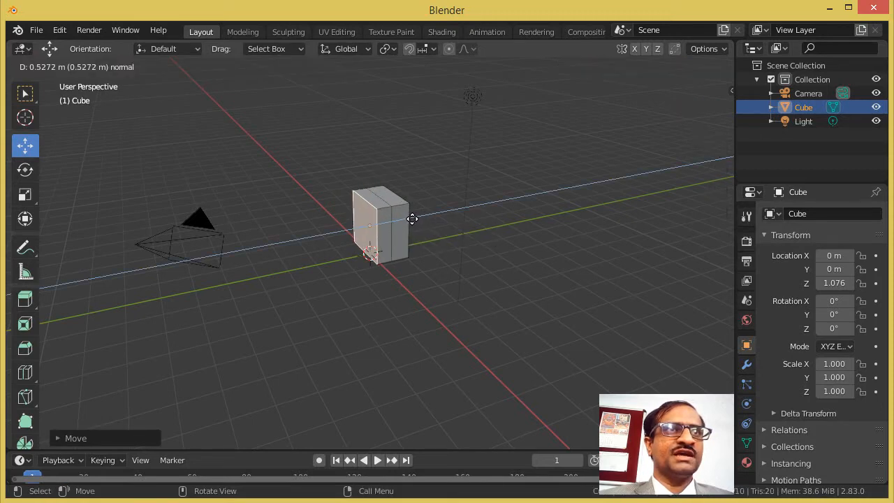
pyautogui.click(416, 217)
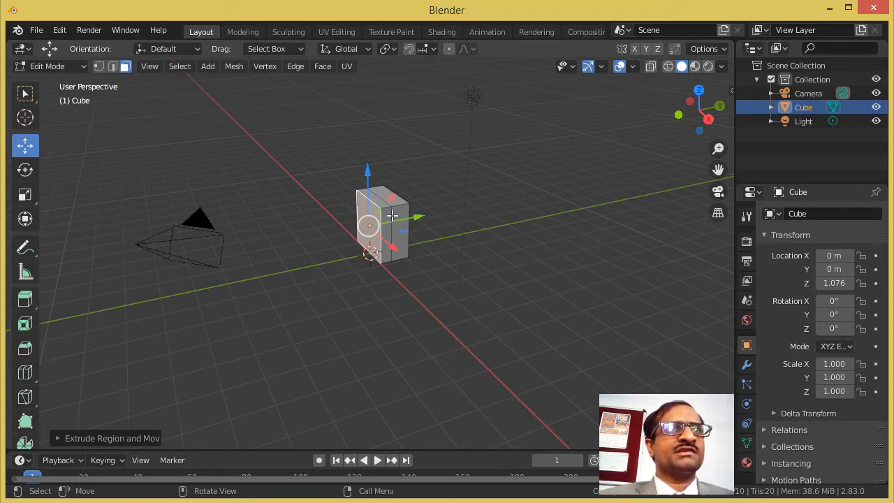
pyautogui.press('e')
pyautogui.click(288, 249)
pyautogui.press('e')
pyautogui.click(273, 245)
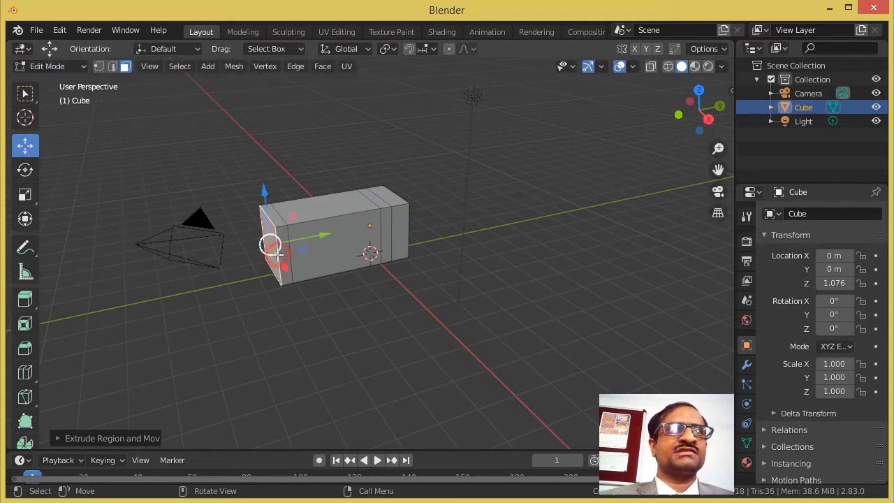
pyautogui.press('e')
pyautogui.click(254, 246)
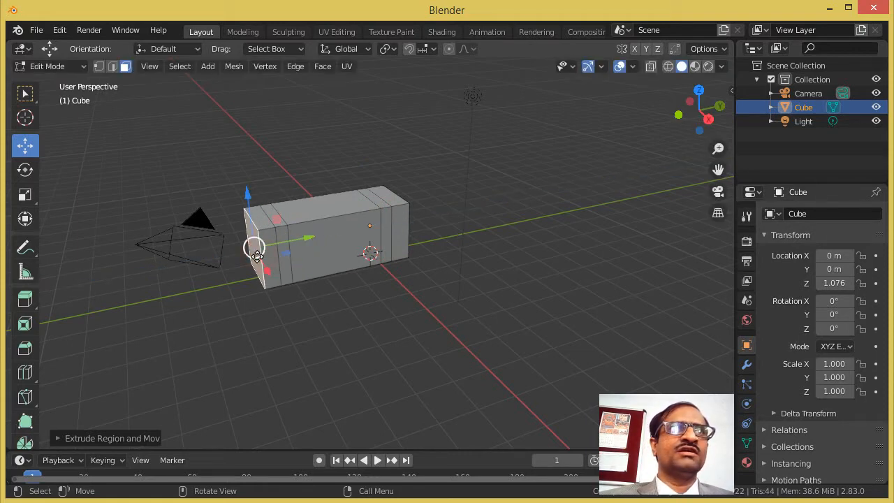
# Extrude the end face outward five more times: one long section, two short ones, a medium one and a short end section
pyautogui.press('e')
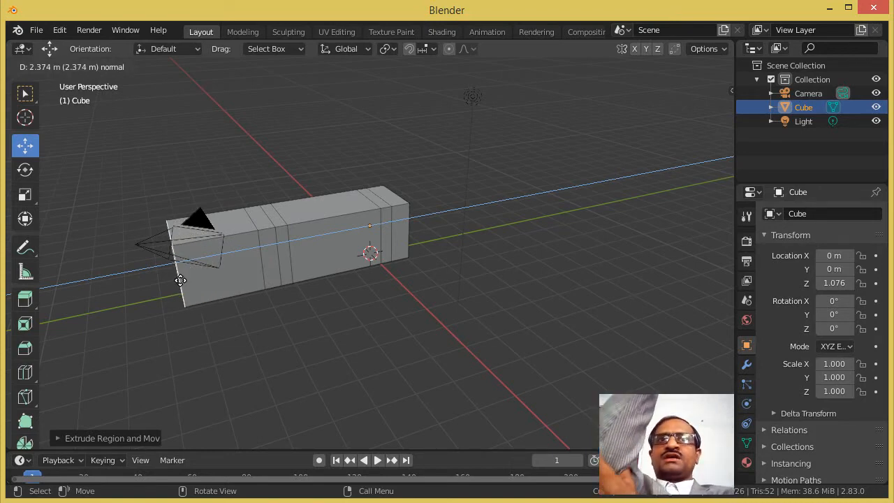
pyautogui.click(153, 281)
pyautogui.press('e')
pyautogui.click(150, 281)
pyautogui.press('e')
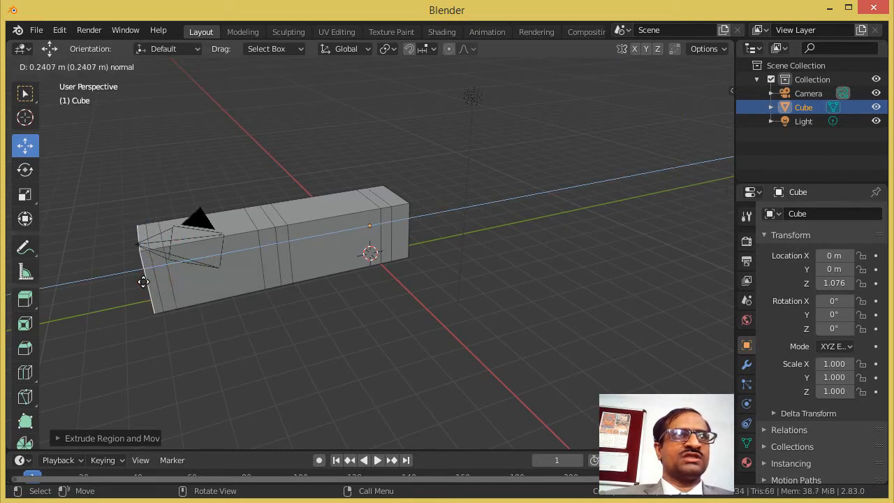
pyautogui.click(140, 275)
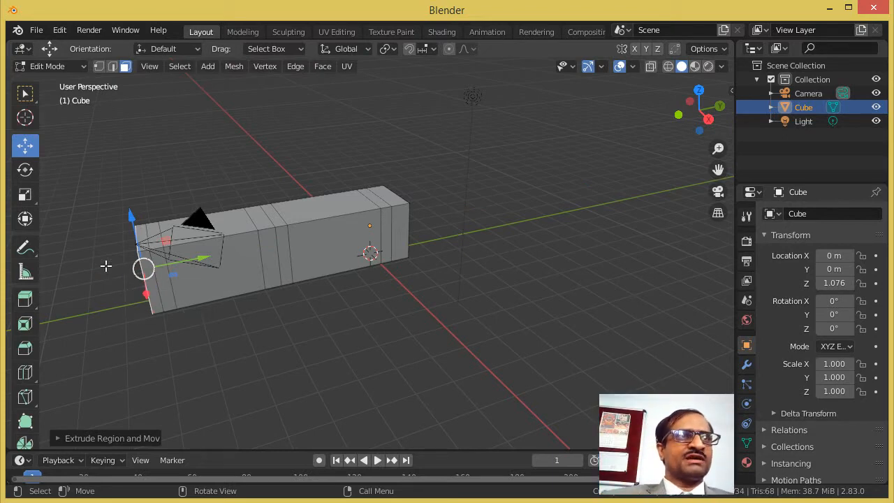
pyautogui.press('e')
pyautogui.click(68, 256)
pyautogui.press('e')
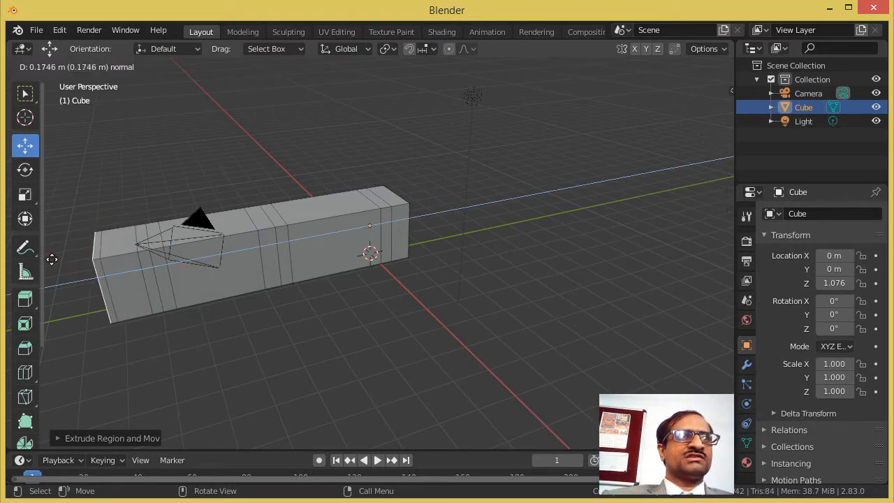
pyautogui.click(48, 256)
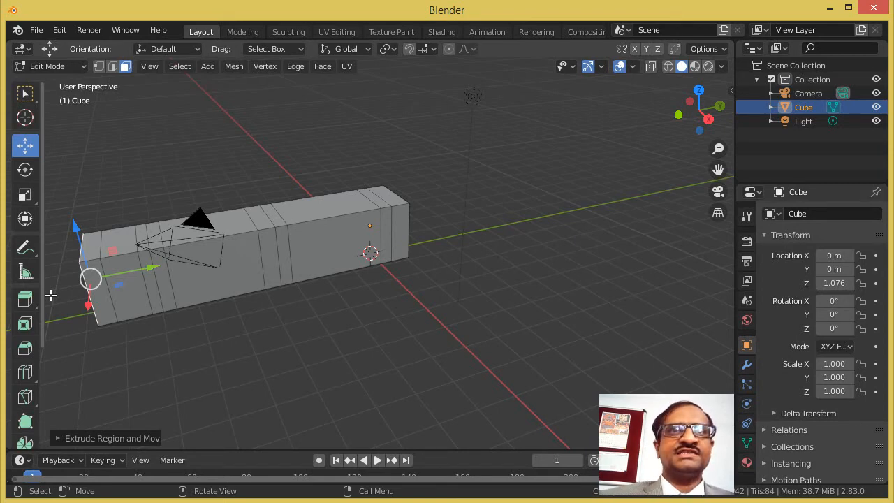
# In right view with vertex selection, move the upper row of vertices slightly down and the lower row slightly up along Z
pyautogui.press('KP_3')
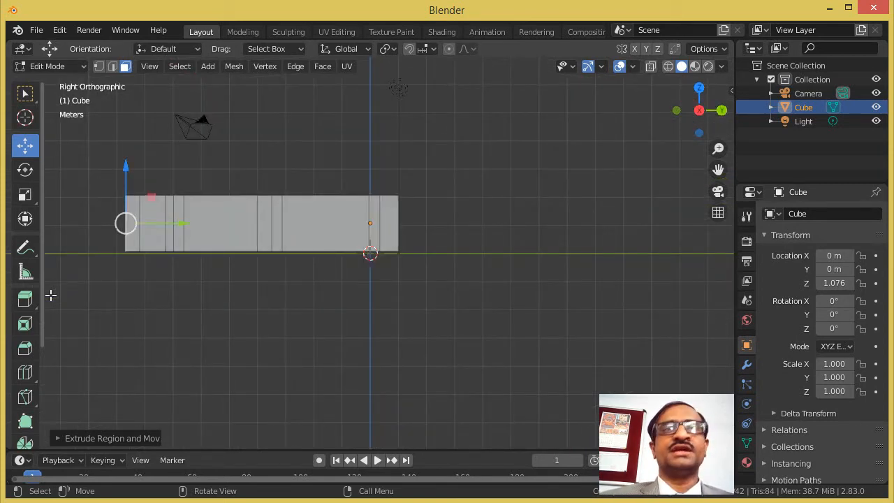
pyautogui.click(100, 67)
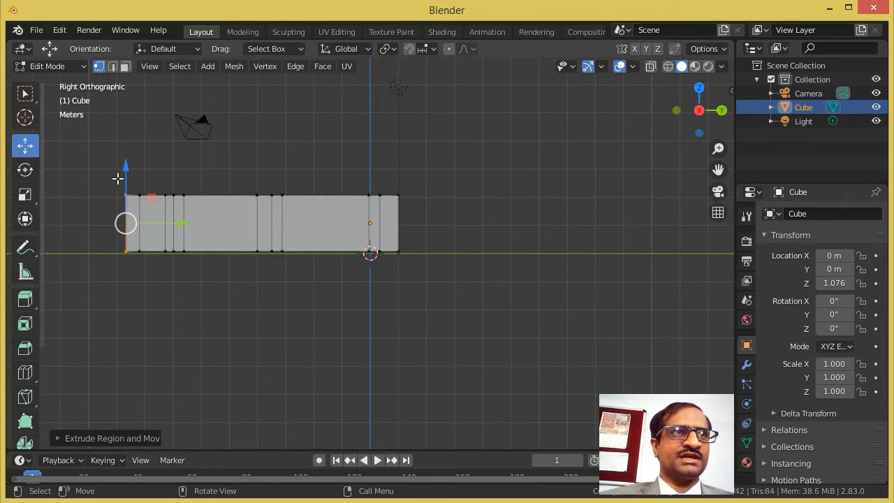
pyautogui.moveTo(98, 169); pyautogui.dragTo(450, 214)
pyautogui.moveTo(250, 138); pyautogui.dragTo(255, 147)
pyautogui.moveTo(442, 303); pyautogui.dragTo(130, 239)
pyautogui.moveTo(248, 219); pyautogui.dragTo(249, 213)
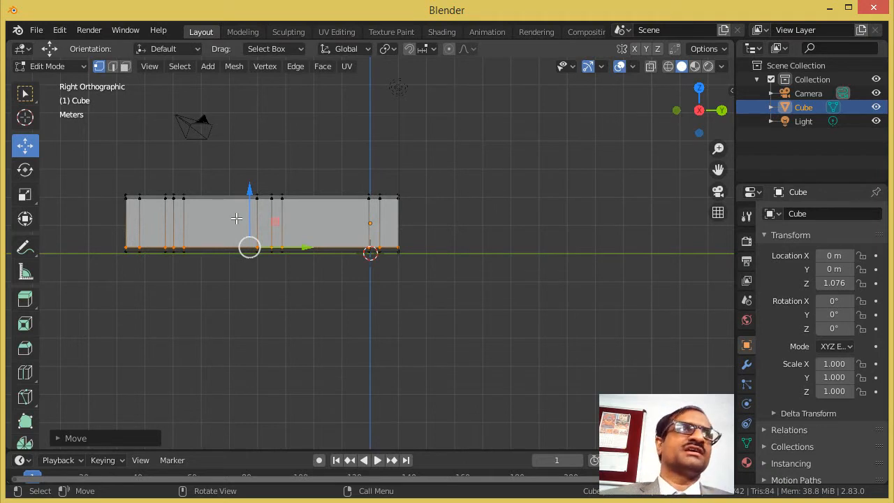
# Scale down the middle edge loops along Z, and taper the loops at the negative Y end the same way
pyautogui.click(25, 194)
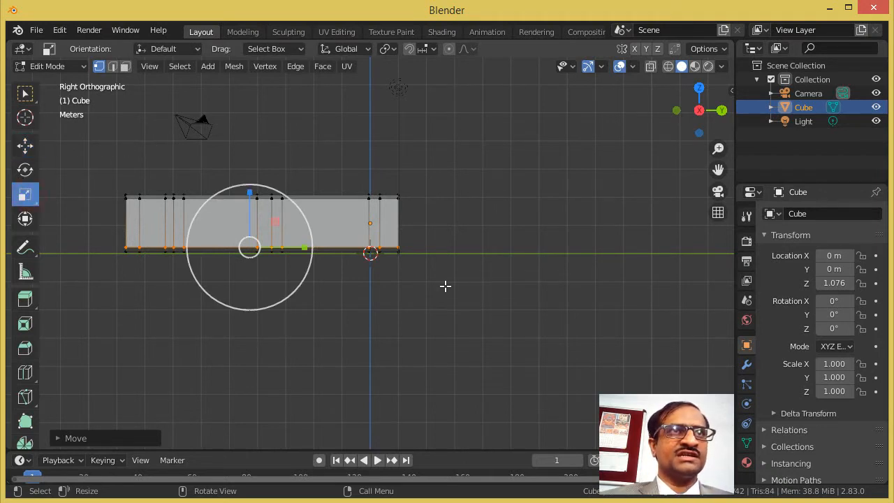
pyautogui.moveTo(255, 165); pyautogui.dragTo(318, 321)
pyautogui.moveTo(273, 167); pyautogui.dragTo(272, 188)
pyautogui.moveTo(104, 164); pyautogui.dragTo(135, 286)
pyautogui.moveTo(126, 168); pyautogui.dragTo(126, 179)
pyautogui.moveTo(91, 123); pyautogui.dragTo(156, 300)
pyautogui.moveTo(131, 166); pyautogui.dragTo(130, 220)
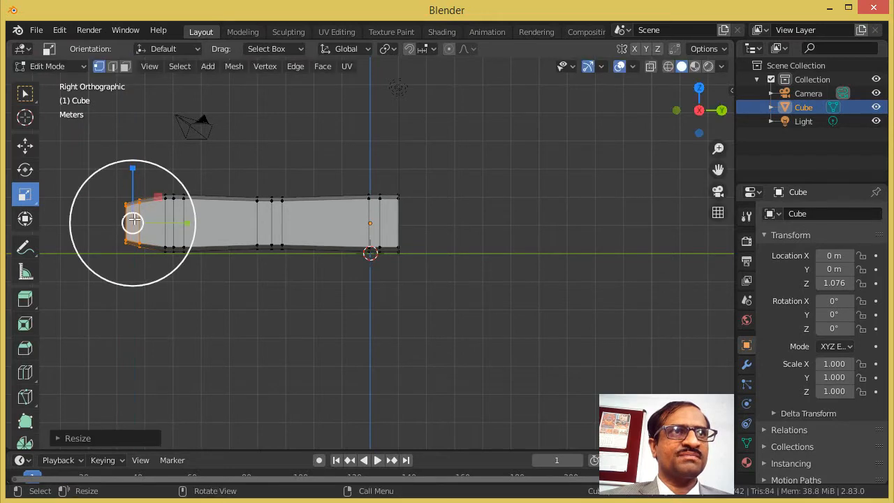
# Move the two end loops slightly outward along negative Y and clear the selection
pyautogui.click(25, 144)
pyautogui.moveTo(155, 224); pyautogui.dragTo(148, 224)
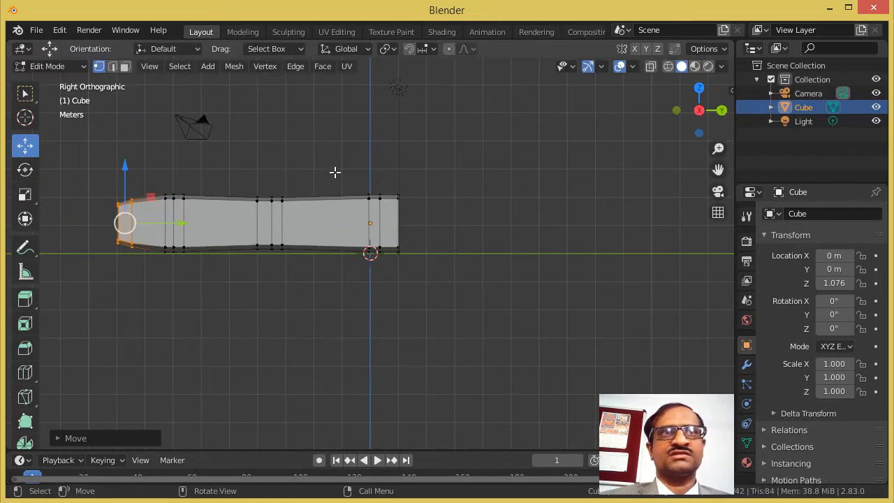
pyautogui.click(334, 172)
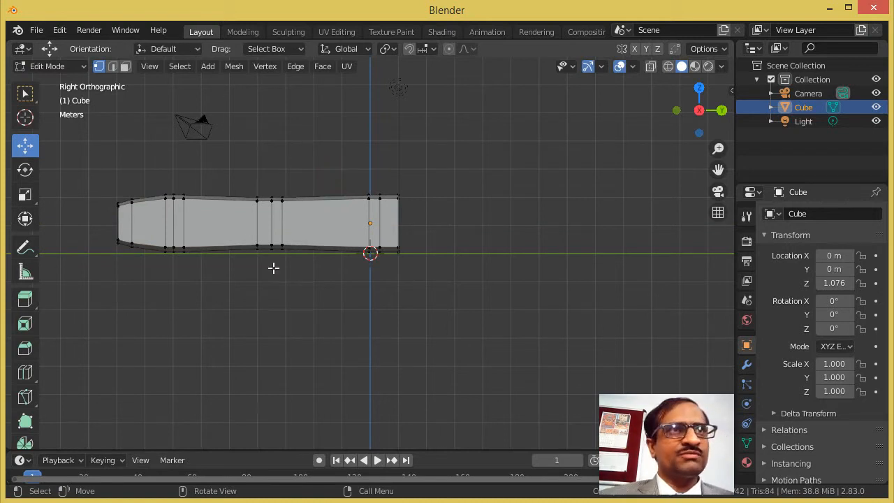
# Scale the three middle edge loops down slightly more along Z to deepen the waist
pyautogui.moveTo(236, 177); pyautogui.dragTo(305, 288)
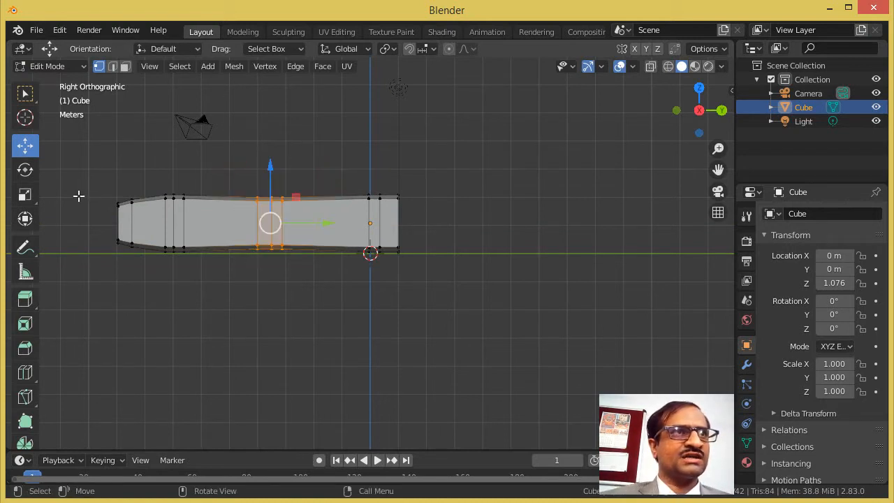
pyautogui.click(25, 194)
pyautogui.moveTo(271, 169); pyautogui.dragTo(275, 176)
# In top view, move the vertices along both long sides of the block slightly inward along X
pyautogui.press('KP_7')
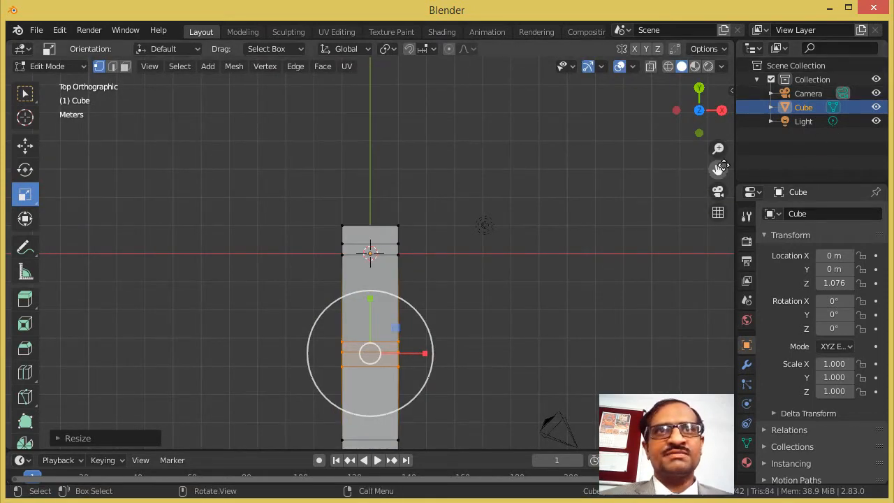
pyautogui.moveTo(718, 169); pyautogui.dragTo(699, 51)
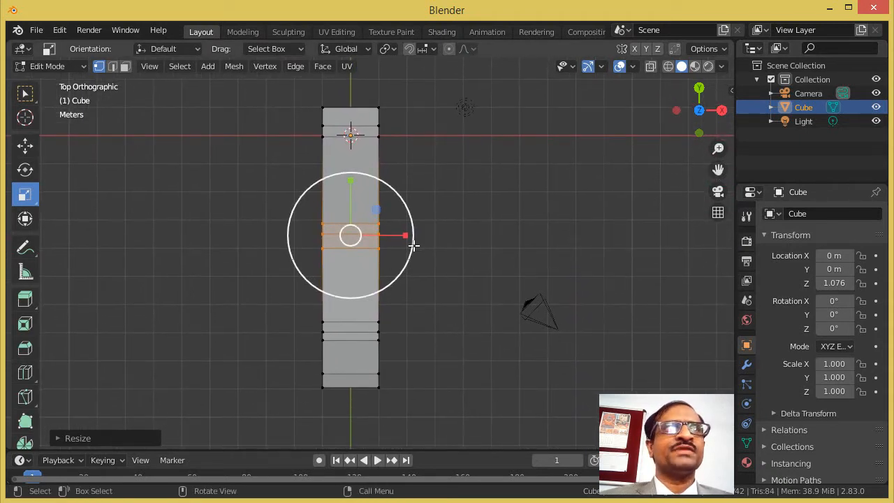
pyautogui.click(29, 149)
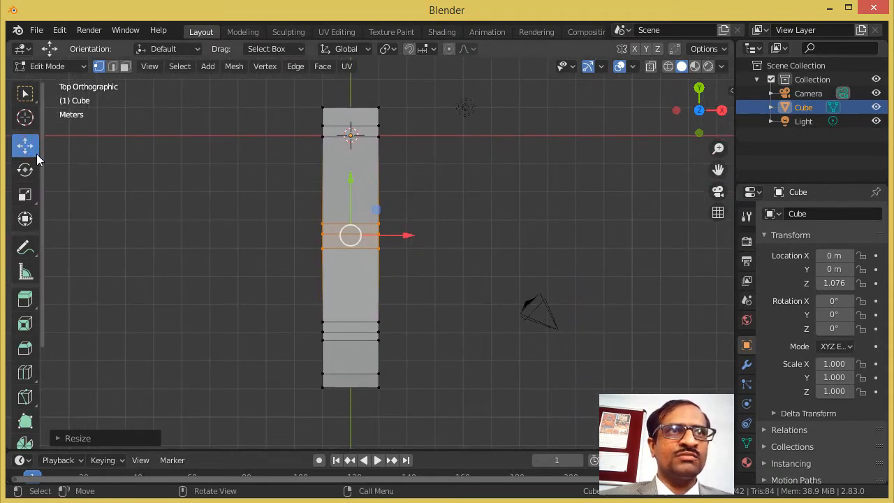
pyautogui.moveTo(302, 86)
pyautogui.mouseDown()
pyautogui.moveTo(355, 401)
pyautogui.moveTo(331, 423)
pyautogui.mouseUp()
pyautogui.moveTo(345, 258); pyautogui.dragTo(350, 258)
pyautogui.moveTo(371, 89); pyautogui.dragTo(441, 423)
pyautogui.moveTo(414, 257); pyautogui.dragTo(407, 255)
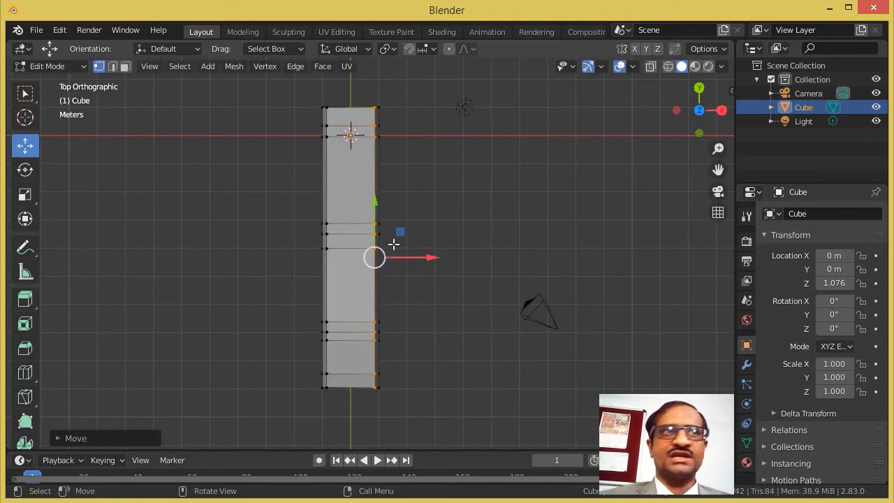
# Scale the three middle edge loops down along X to form a narrow waist
pyautogui.click(25, 194)
pyautogui.moveTo(276, 198); pyautogui.dragTo(454, 272)
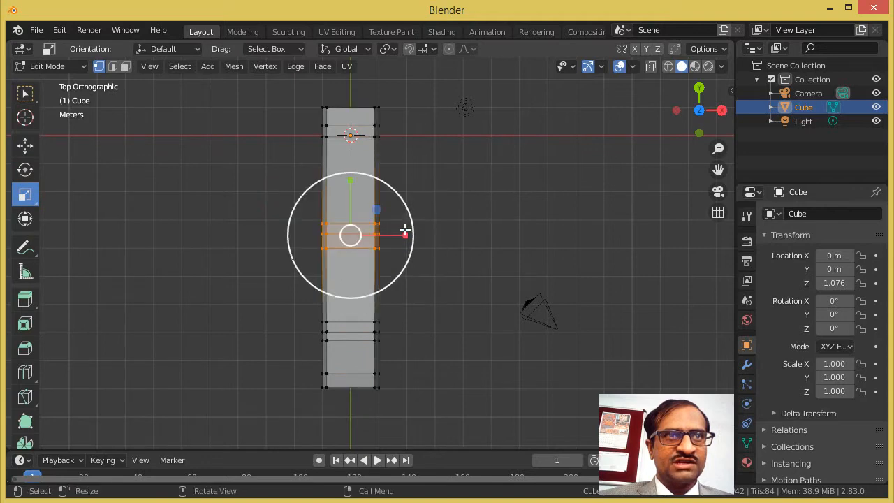
pyautogui.moveTo(405, 232); pyautogui.dragTo(387, 232)
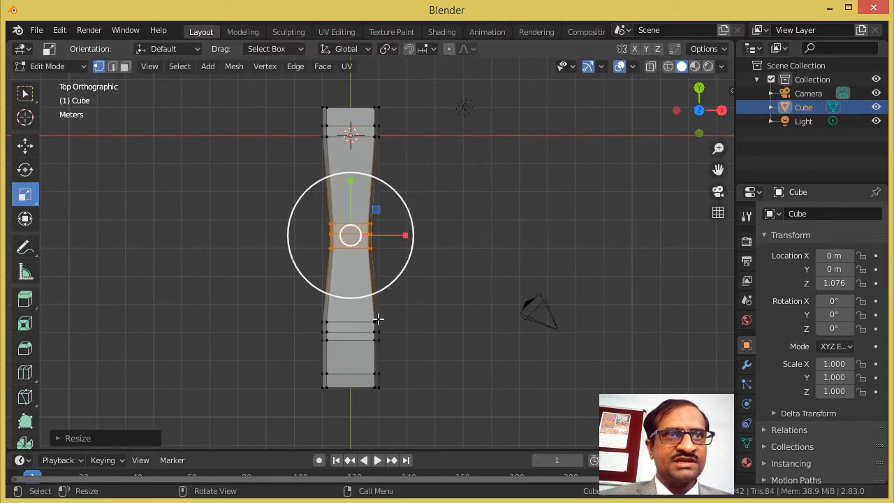
# Taper the negative Y end by scaling its last two edge loops down along X, and clear the selection
pyautogui.moveTo(299, 381); pyautogui.dragTo(379, 389)
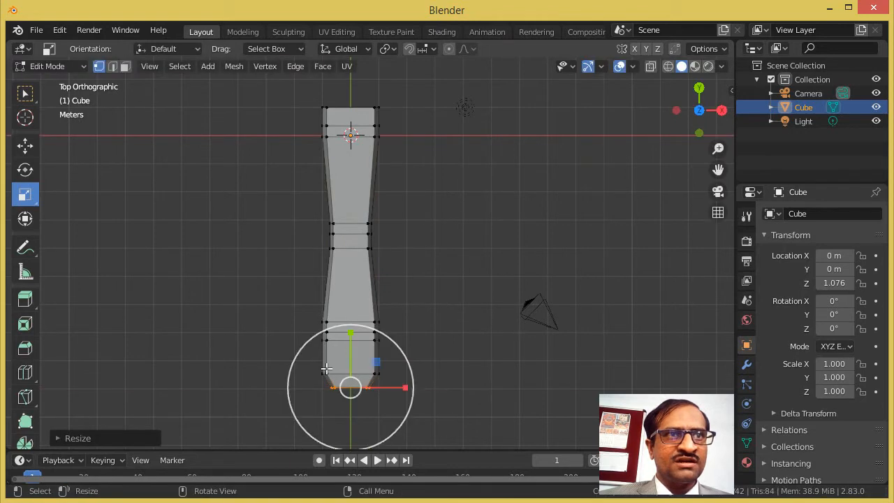
pyautogui.moveTo(301, 365); pyautogui.dragTo(377, 389)
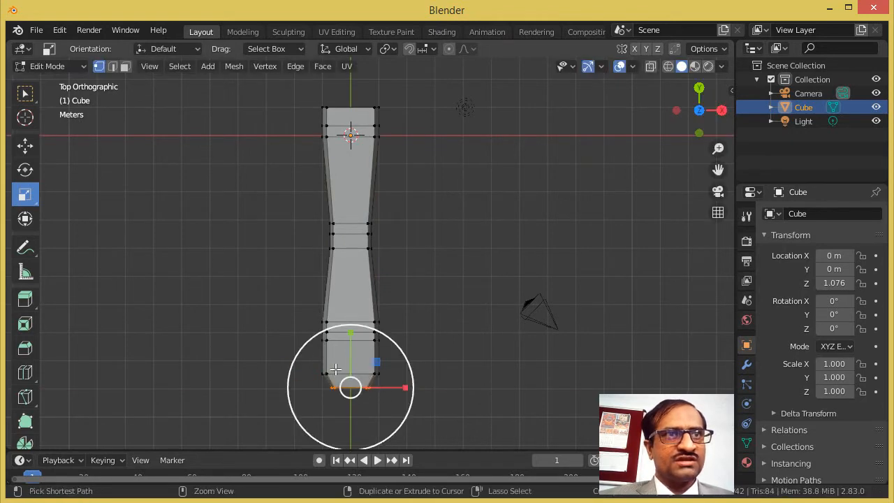
pyautogui.moveTo(254, 361); pyautogui.dragTo(469, 414)
pyautogui.moveTo(407, 381); pyautogui.dragTo(391, 383)
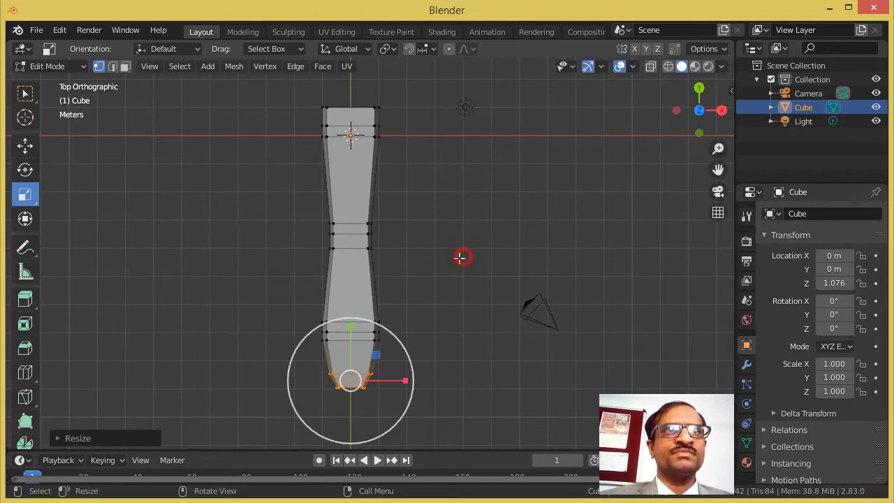
pyautogui.click(455, 258)
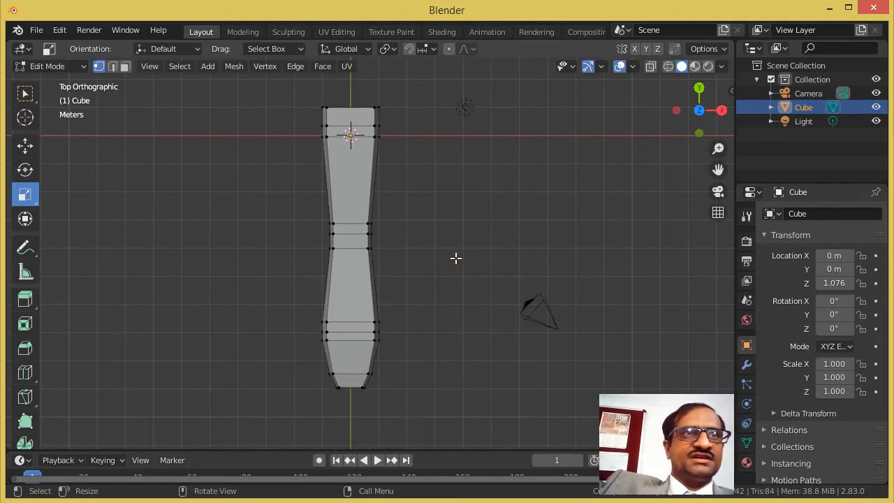
# Return to Object Mode and, in right view, place the 3D cursor just above the mesh's blunt end
pyautogui.moveTo(698, 111); pyautogui.dragTo(687, 150)
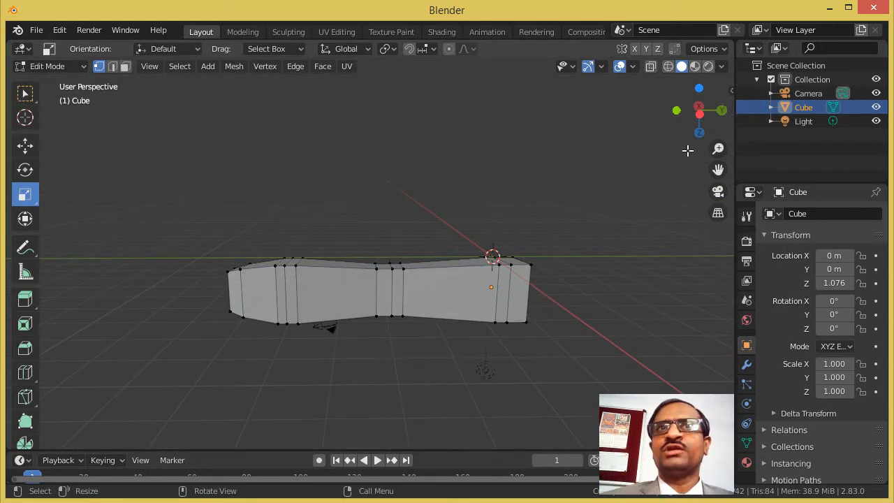
pyautogui.press('Tab')
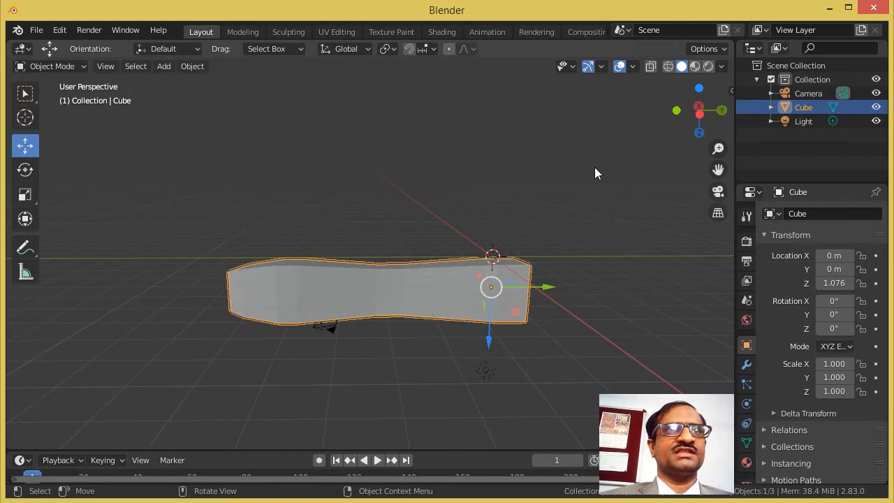
pyautogui.press('KP_3')
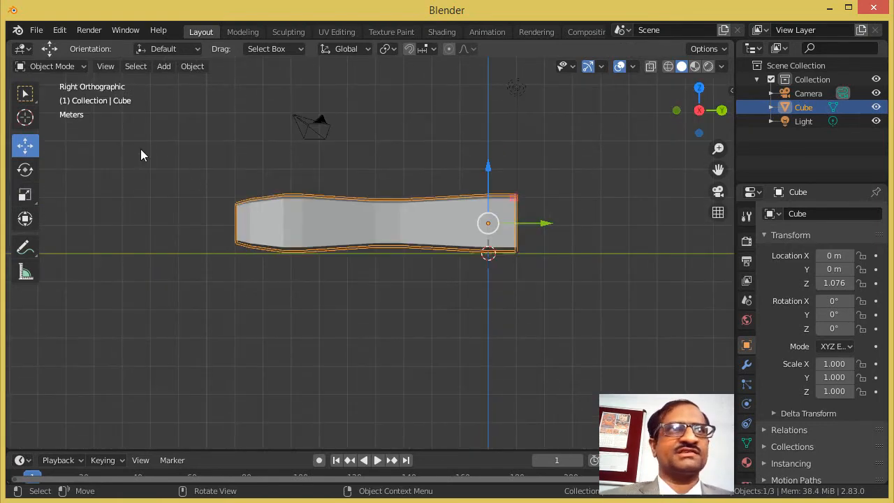
pyautogui.moveTo(718, 169); pyautogui.dragTo(682, 202)
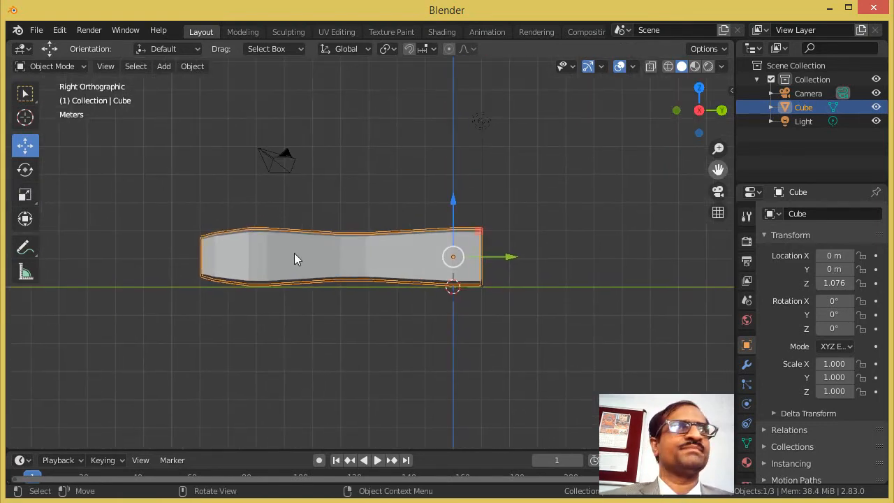
pyautogui.click(23, 118)
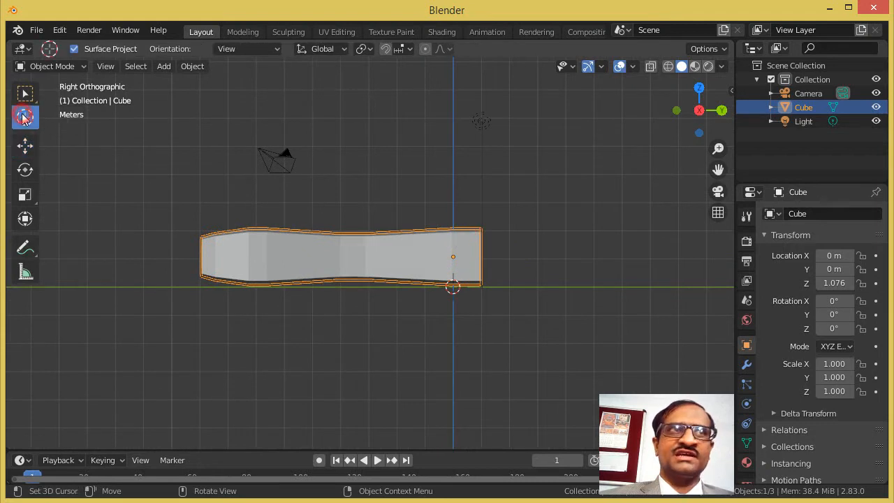
pyautogui.click(467, 187)
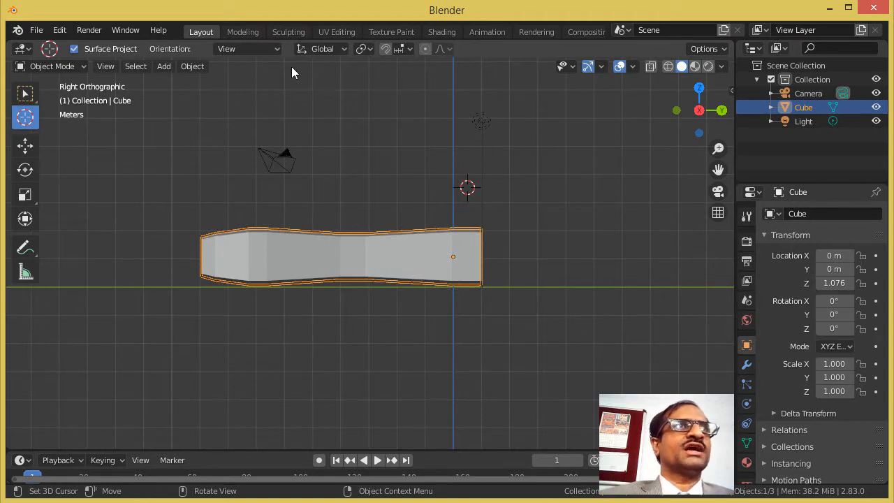
# Add an armature at the 3D cursor and, in Edit Mode, move its bone's tip toward negative Y so the bone lies nearly horizontal
pyautogui.click(164, 66)
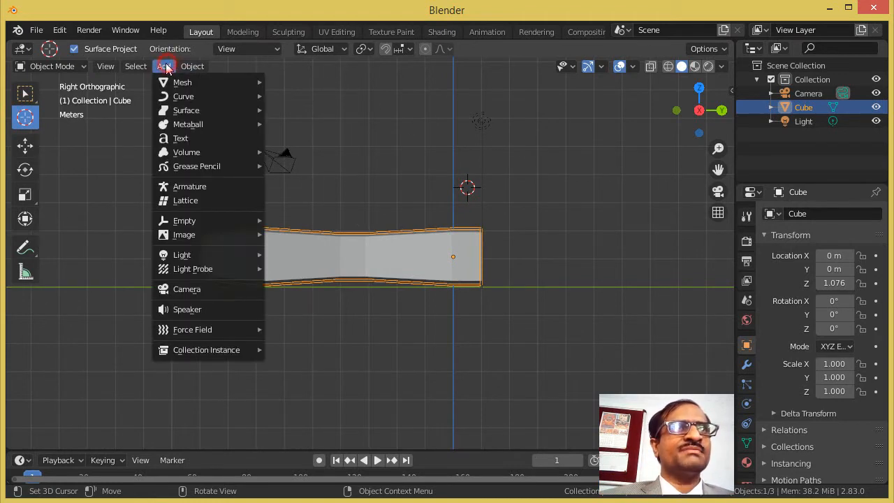
pyautogui.click(224, 185)
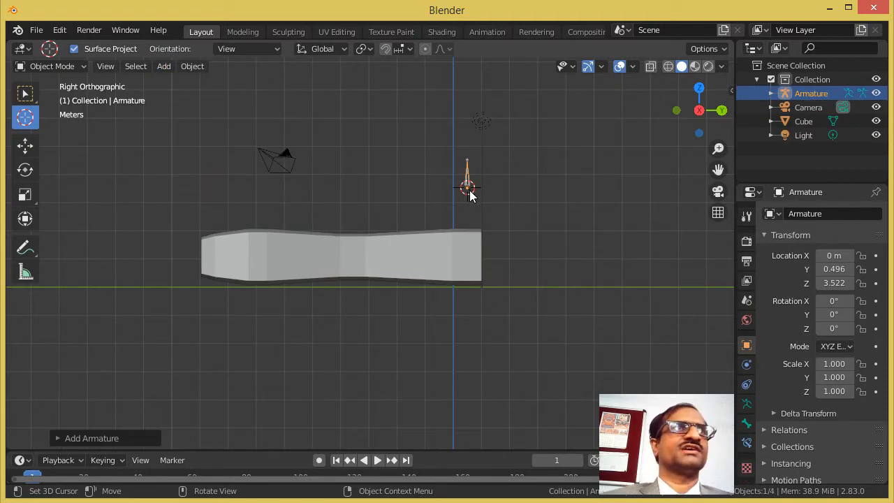
pyautogui.click(68, 67)
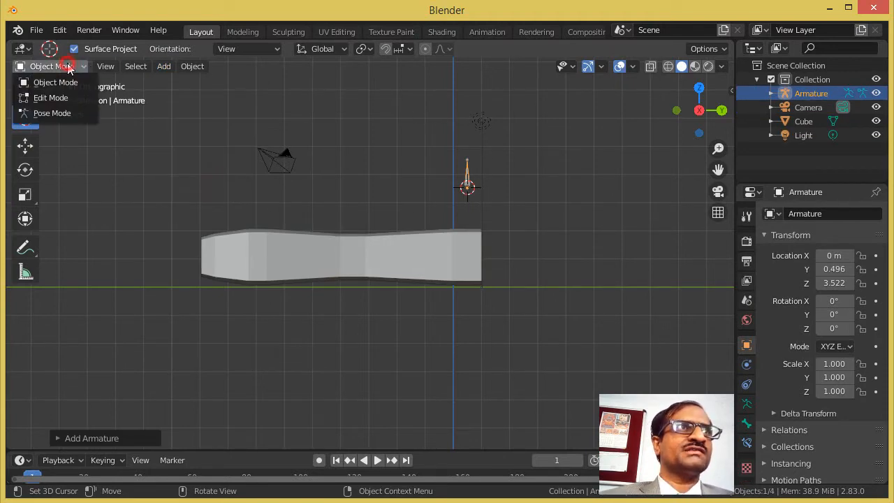
pyautogui.click(50, 100)
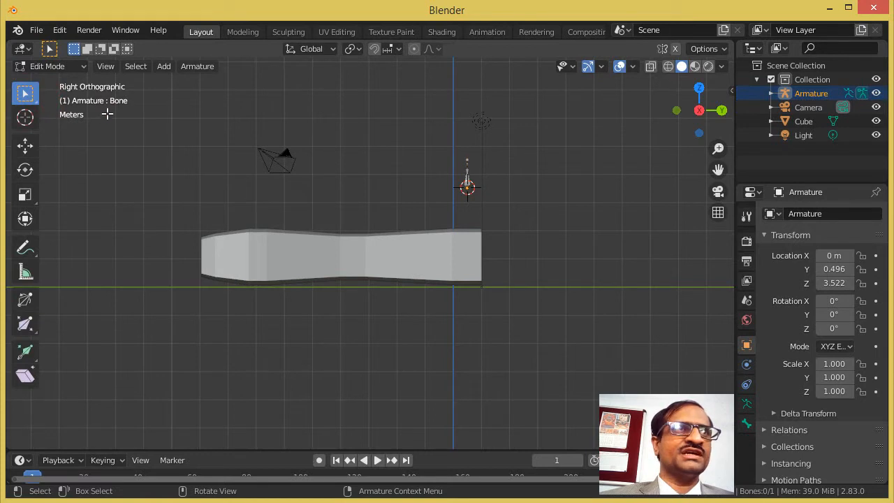
pyautogui.click(25, 145)
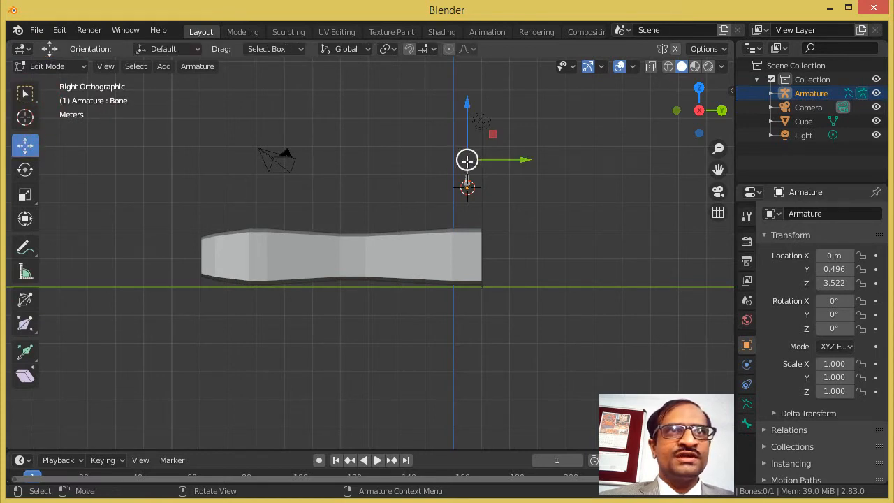
pyautogui.moveTo(466, 159); pyautogui.dragTo(358, 184)
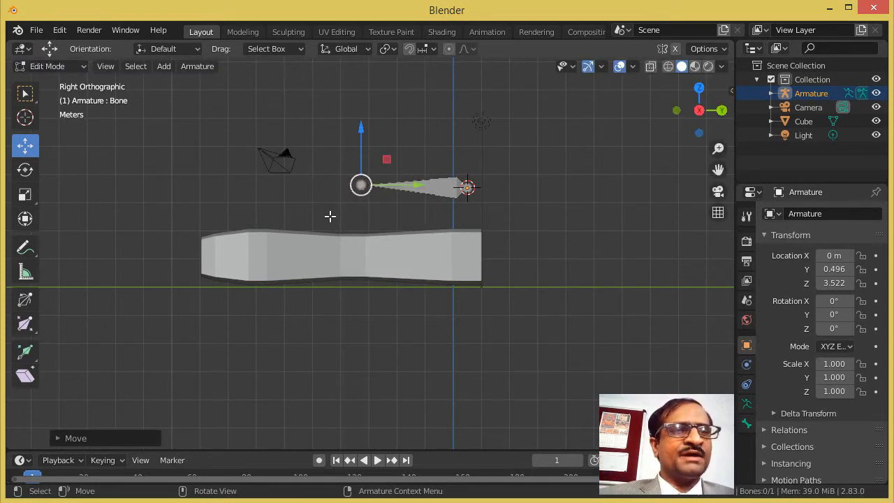
# Extrude two more bones in a chain along negative Y, about 3.4 m and 2.1 m long, and return to Object Mode
pyautogui.press('e')
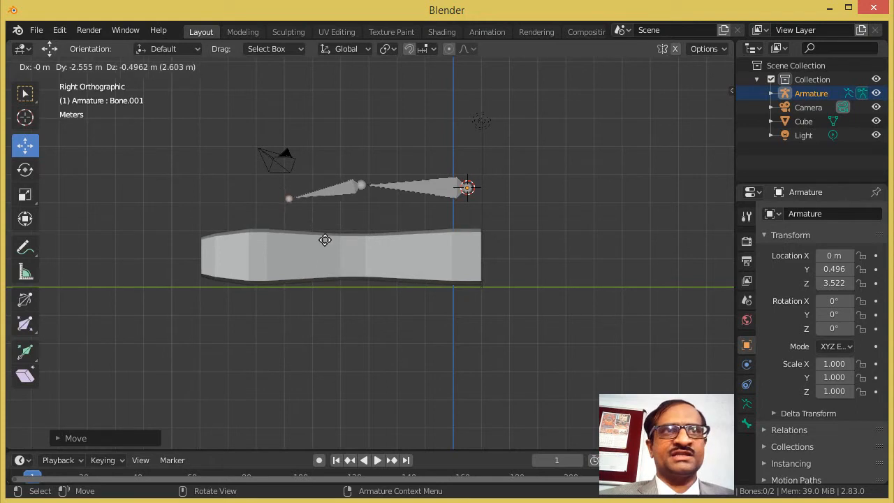
pyautogui.press('x')
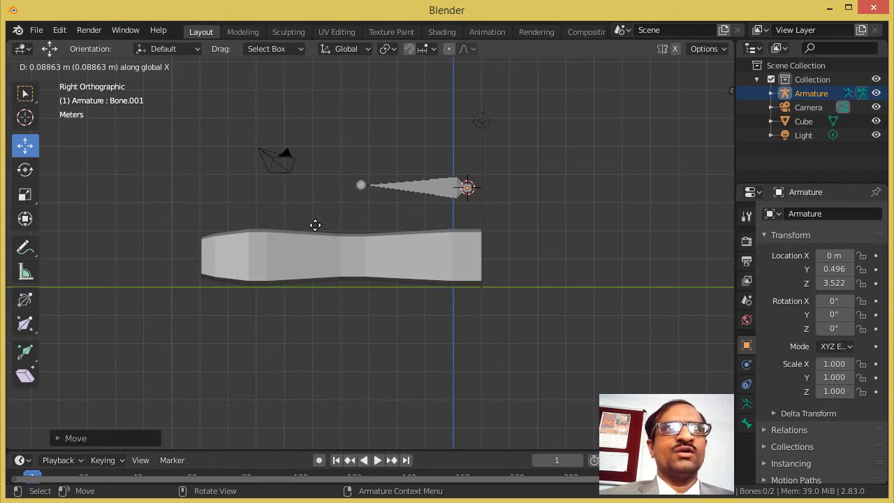
pyautogui.press('y')
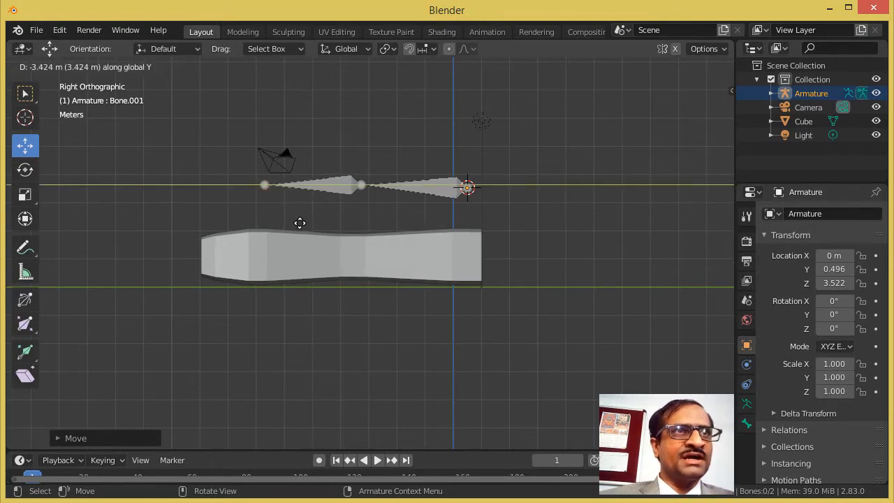
pyautogui.click(298, 222)
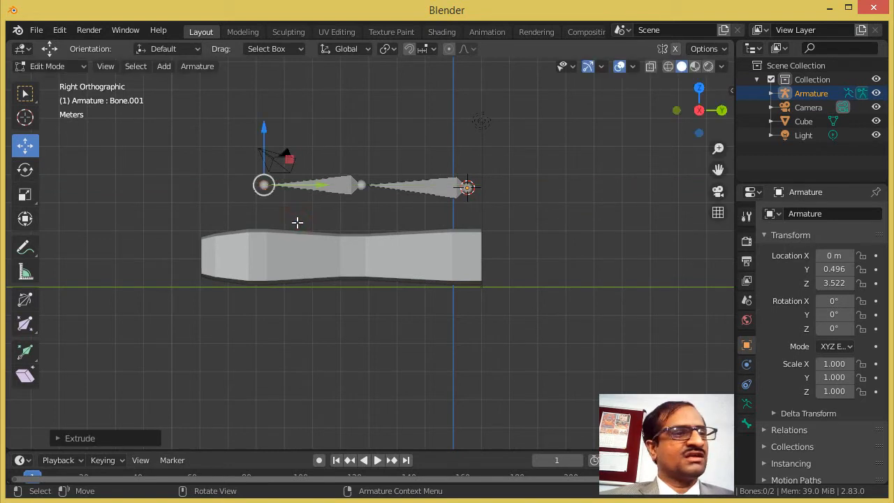
pyautogui.press('e')
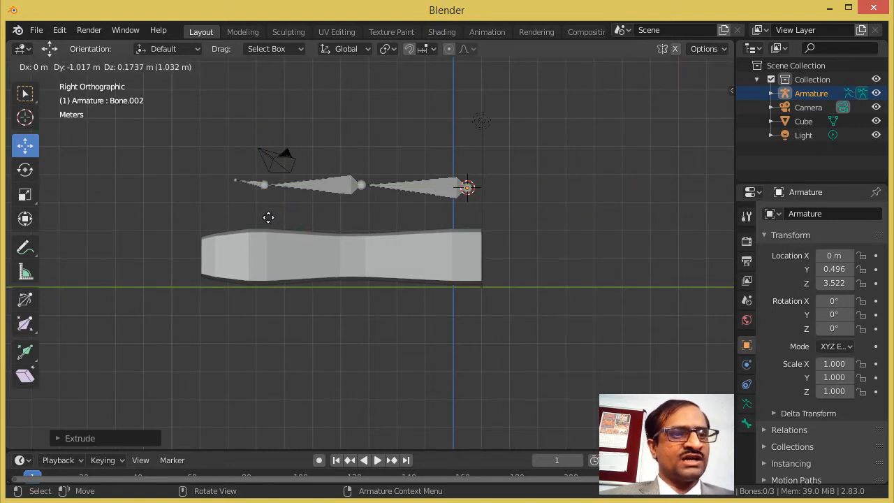
pyautogui.press('y')
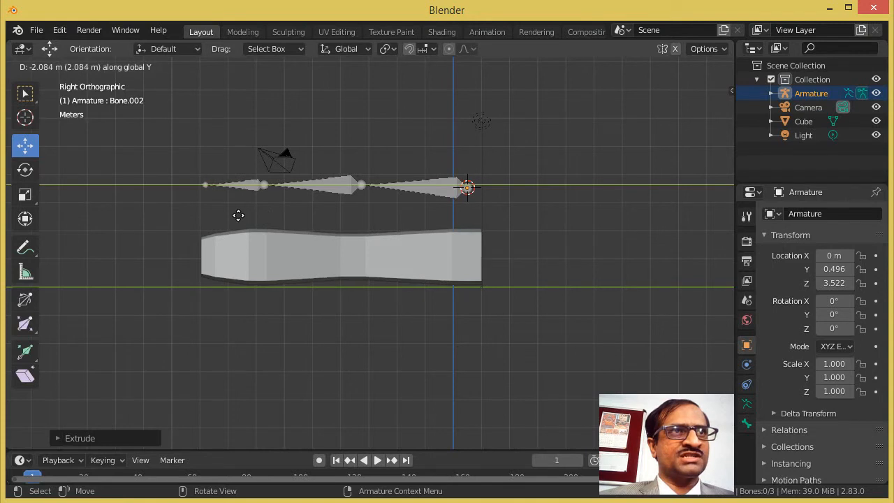
pyautogui.click(237, 215)
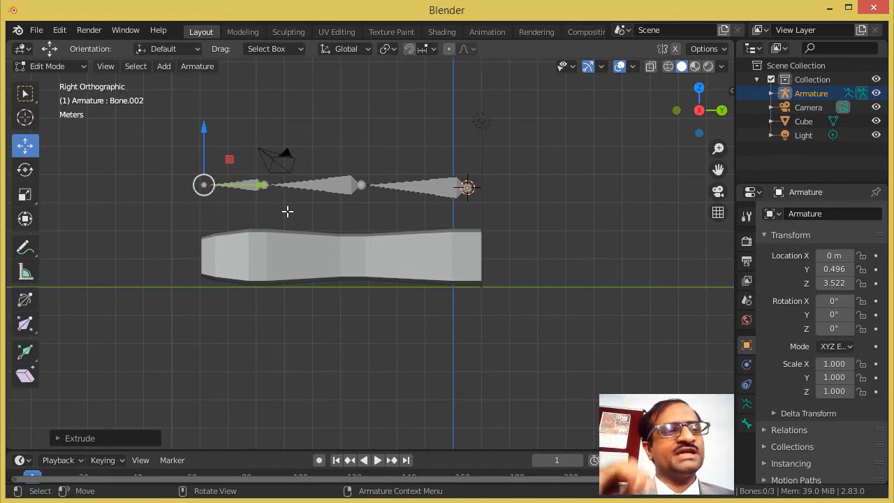
pyautogui.press('Tab')
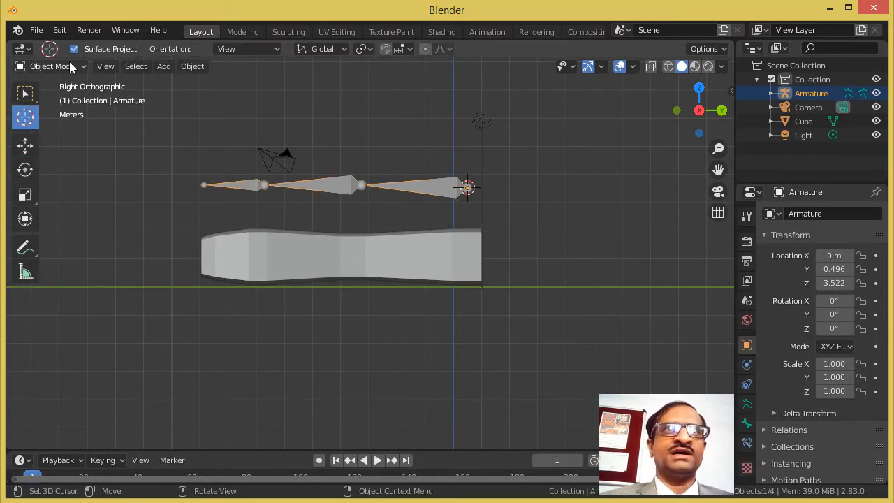
# Switch to wireframe display and move the armature inside the mesh, to about Y 0.77 m and Z 0.92 m
pyautogui.click(668, 65)
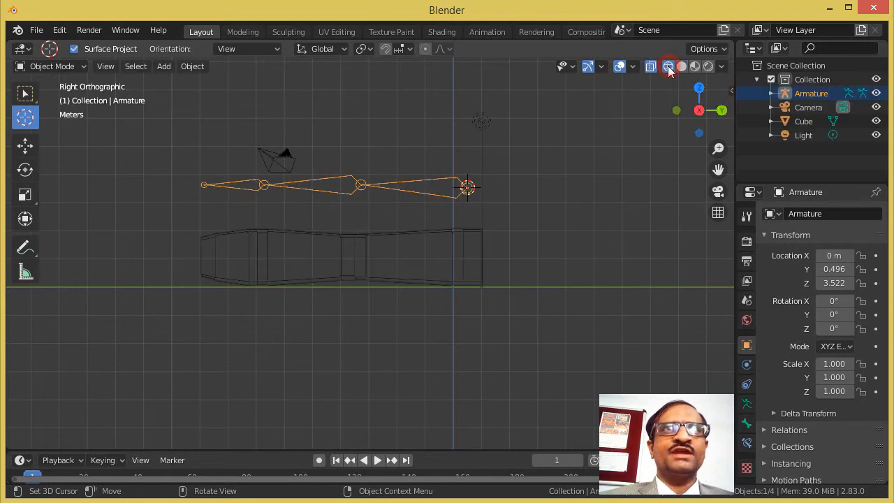
pyautogui.click(25, 144)
pyautogui.moveTo(465, 156); pyautogui.dragTo(473, 223)
pyautogui.moveTo(490, 262); pyautogui.dragTo(488, 262)
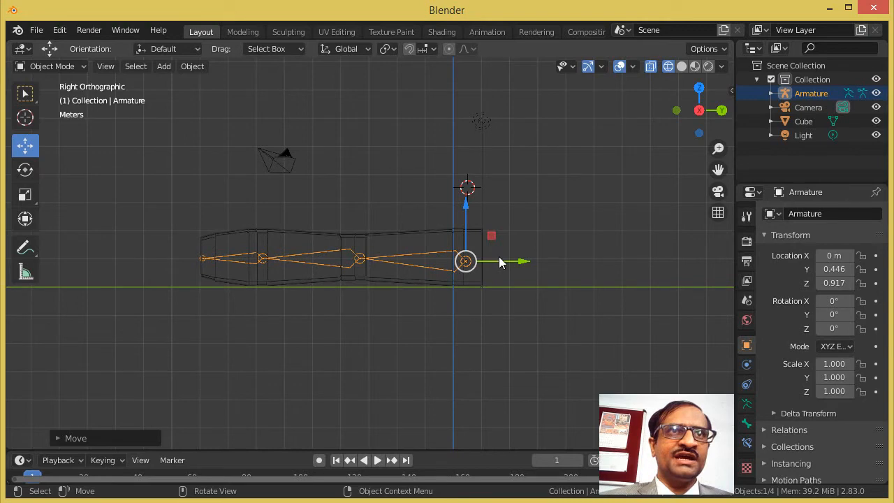
pyautogui.moveTo(503, 264); pyautogui.dragTo(517, 260)
# In Edit Mode, shift both bone joints and the chain's tip along Y to match the mesh's segment loops and tapered end, then return to Object Mode
pyautogui.click(82, 66)
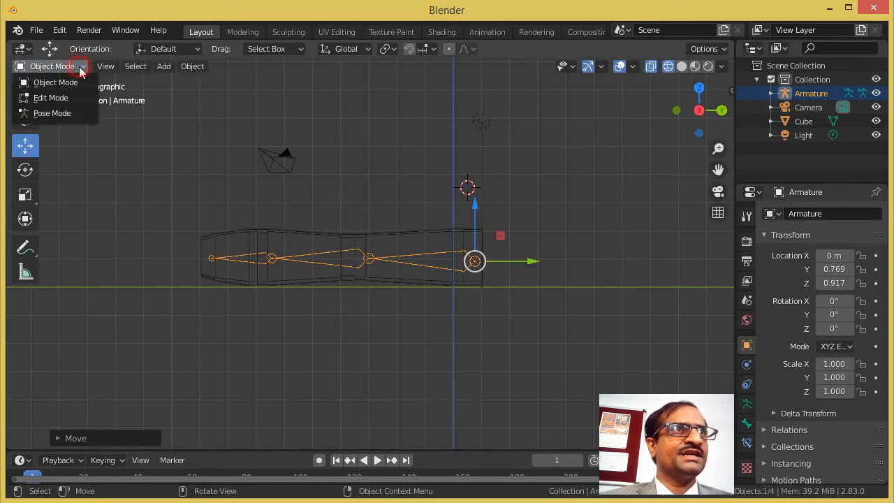
pyautogui.click(57, 96)
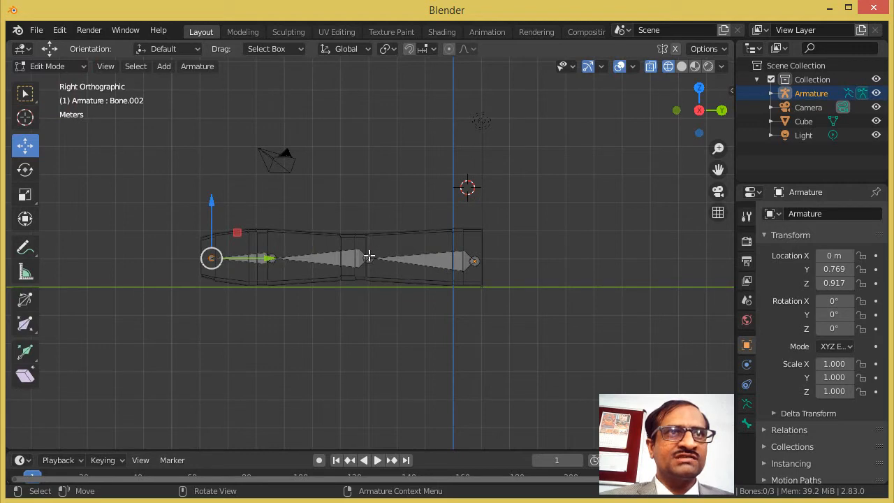
pyautogui.click(366, 257)
pyautogui.moveTo(401, 258); pyautogui.dragTo(354, 257)
pyautogui.click(267, 258)
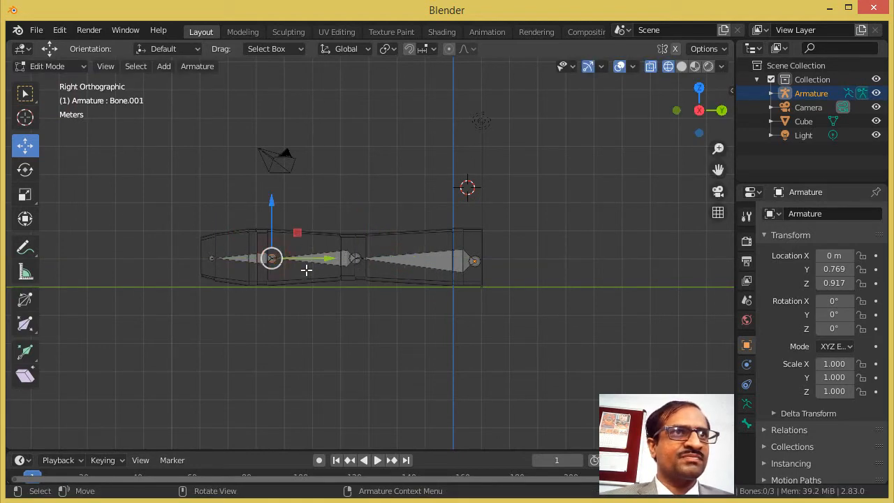
pyautogui.moveTo(307, 260); pyautogui.dragTo(239, 257)
pyautogui.click(211, 258)
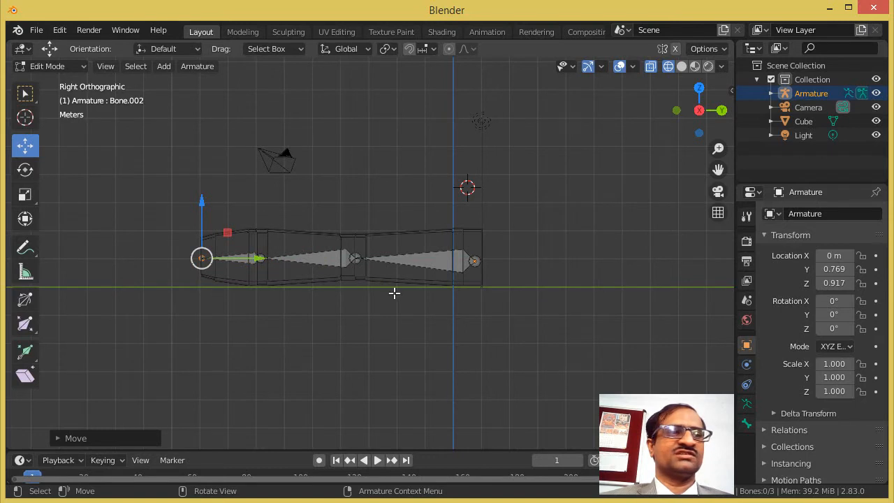
pyautogui.press('Tab')
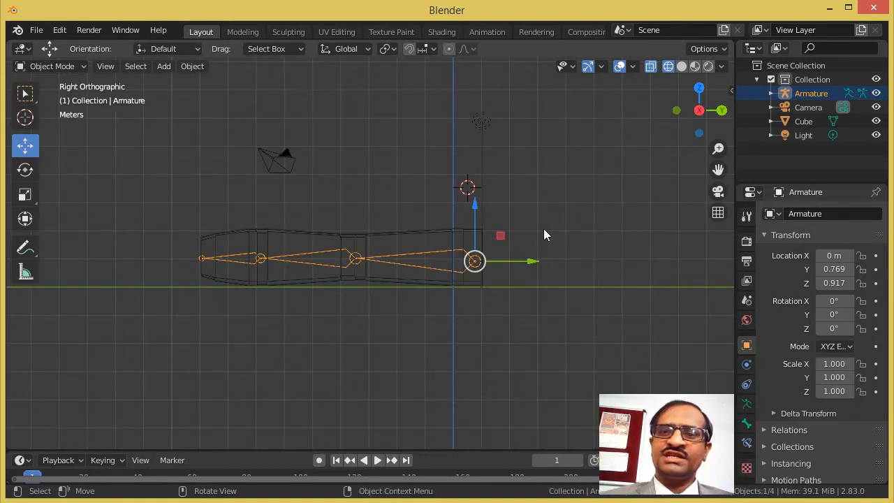
# Check the armature's alignment from top and front, then parent the mesh to the armature with automatic weights
pyautogui.press('KP_7')
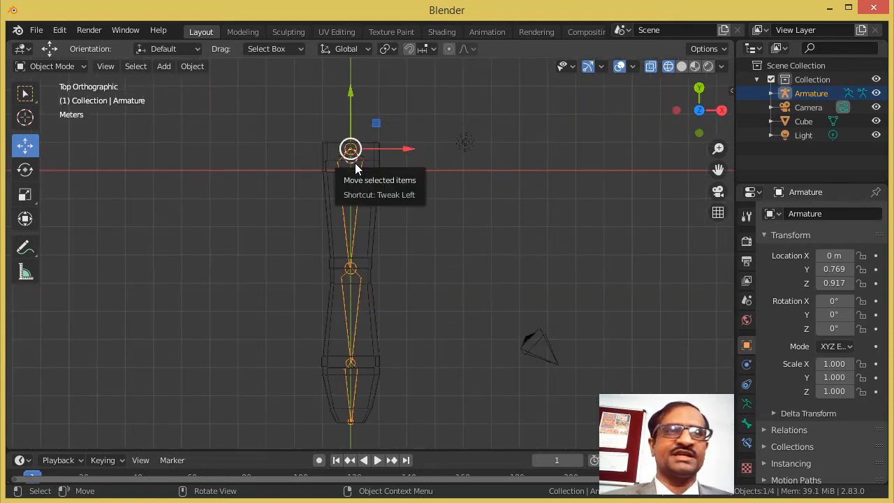
pyautogui.press('KP_1')
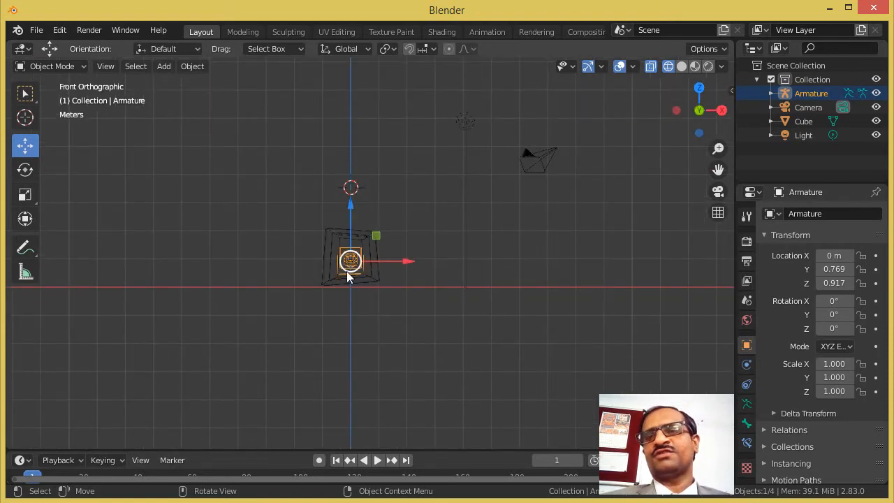
pyautogui.moveTo(698, 132); pyautogui.dragTo(374, 208)
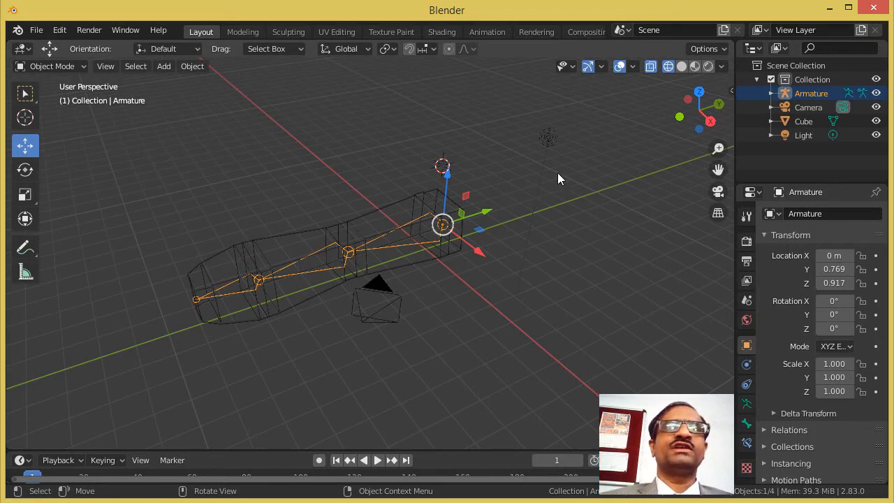
pyautogui.moveTo(705, 138); pyautogui.dragTo(708, 164)
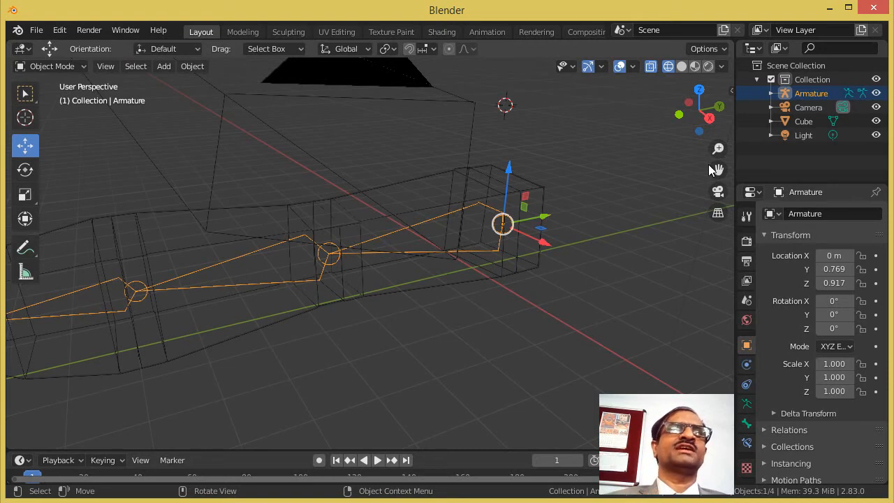
pyautogui.click(580, 221)
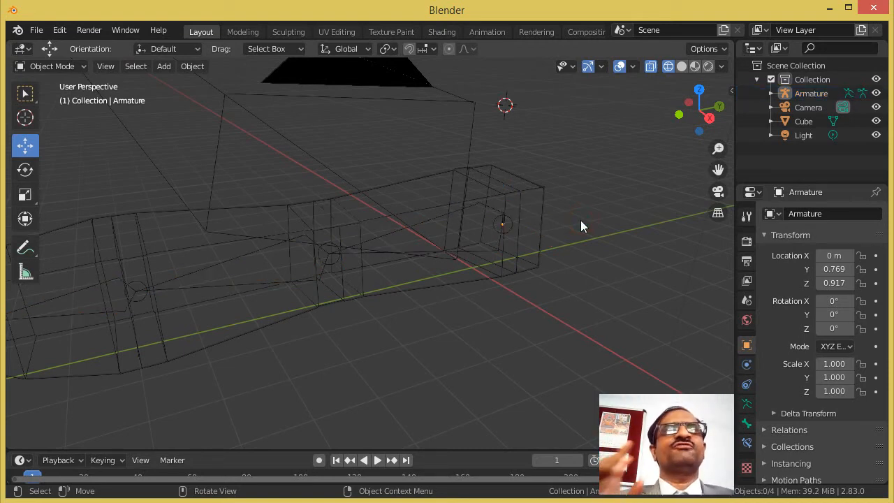
pyautogui.click(529, 182)
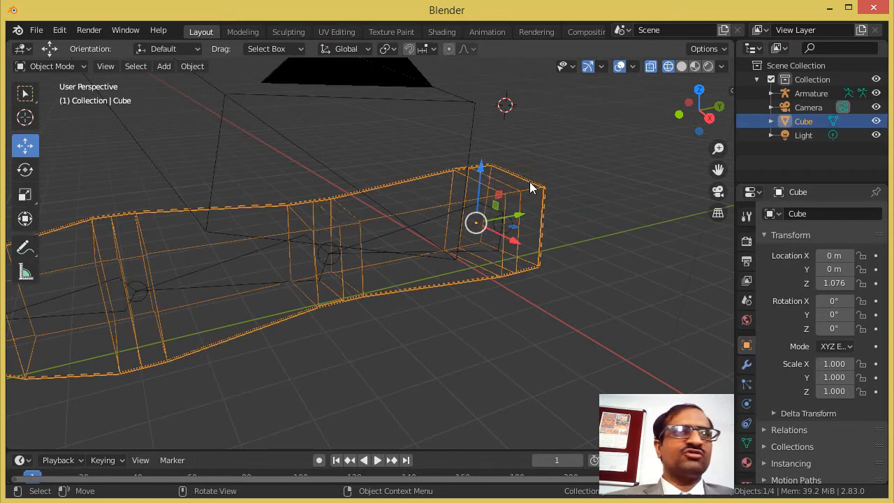
pyautogui.keyDown('shift'); pyautogui.click(426, 218); pyautogui.keyUp('shift')
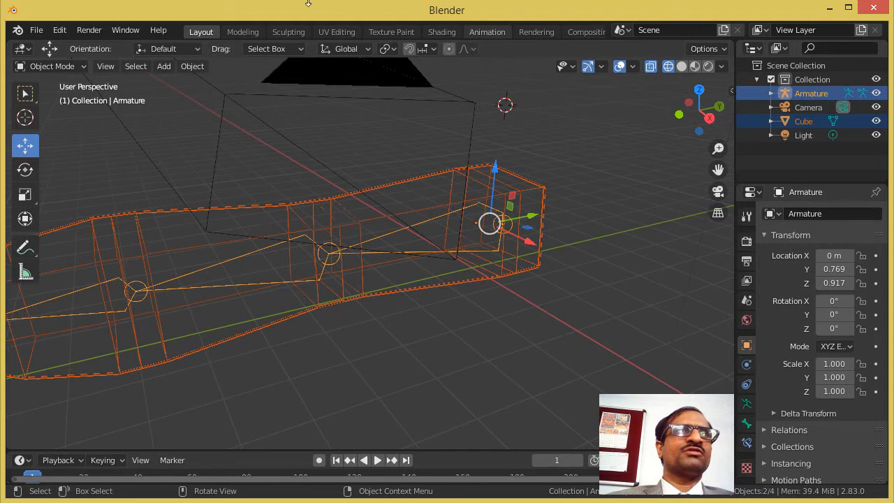
pyautogui.click(188, 66)
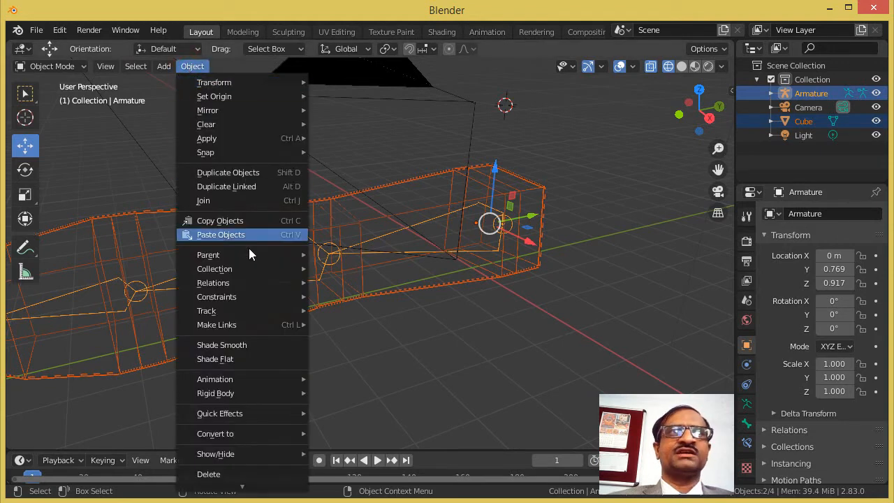
pyautogui.moveTo(251, 255)
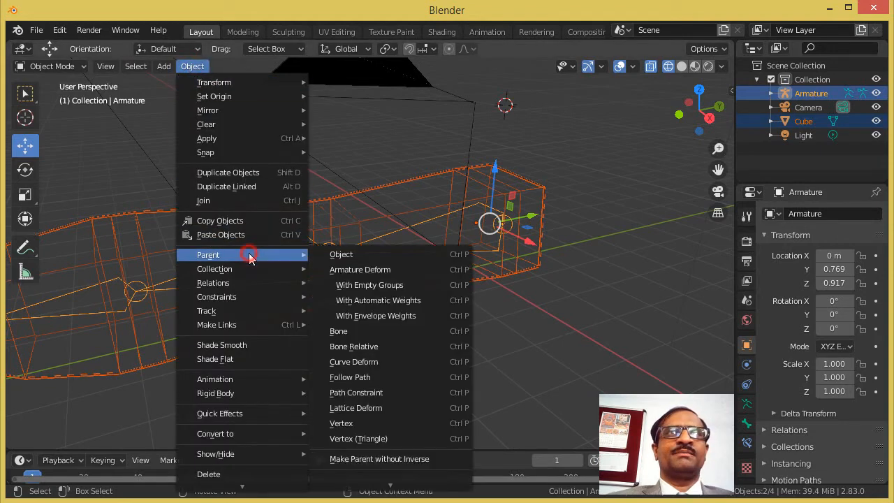
pyautogui.click(374, 303)
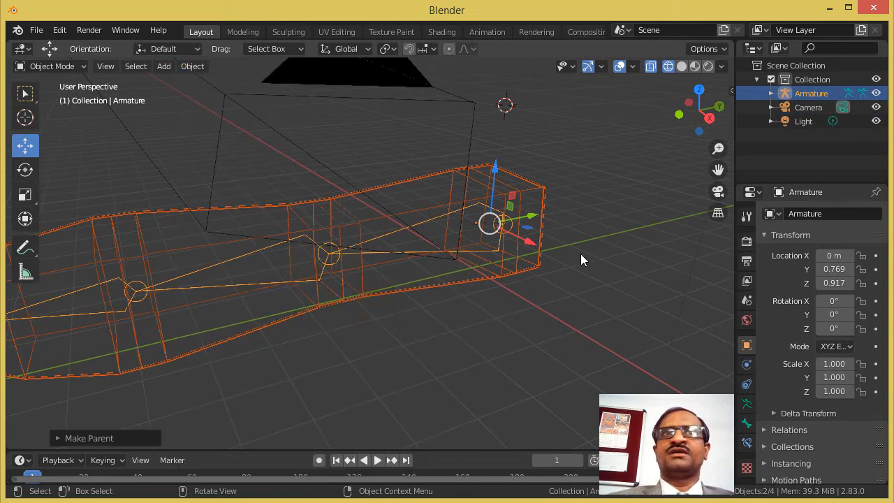
# Select only the armature and move it slightly along Y to about 0.83 m to test that the mesh follows
pyautogui.click(603, 248)
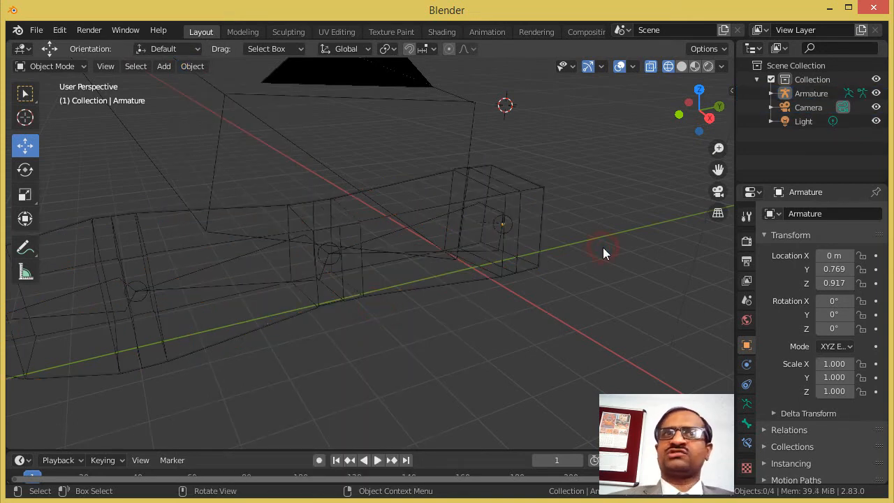
pyautogui.click(430, 219)
pyautogui.moveTo(526, 219)
pyautogui.mouseDown()
pyautogui.moveTo(548, 207)
pyautogui.moveTo(612, 205)
pyautogui.moveTo(535, 205)
pyautogui.moveTo(531, 215)
pyautogui.mouseUp()
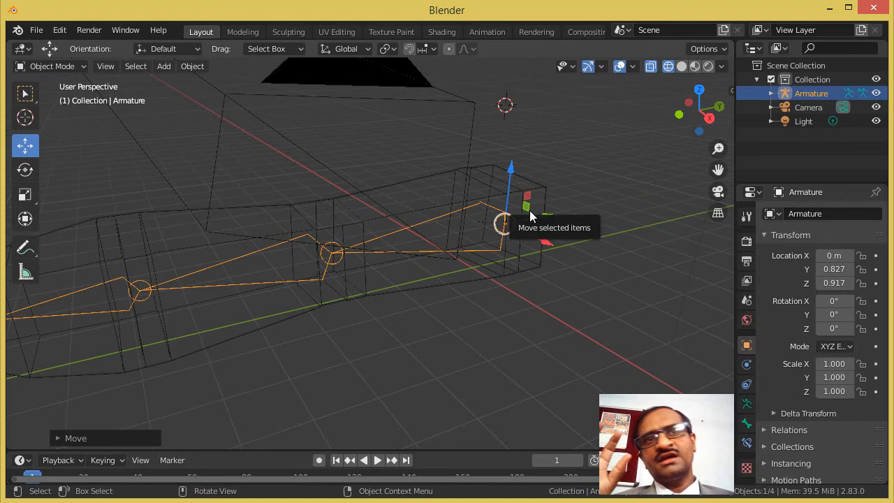
pyautogui.moveTo(717, 150); pyautogui.dragTo(712, 162)
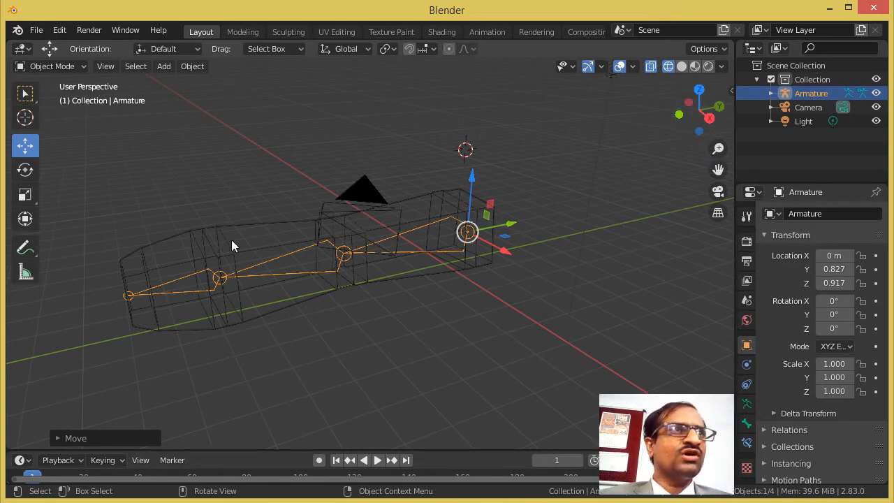
pyautogui.click(72, 69)
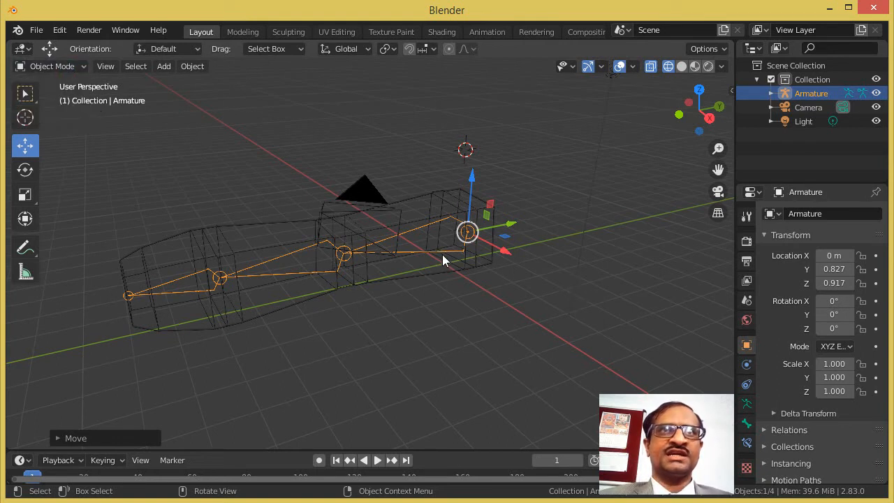
# Enter Pose Mode on the armature and rotate the root bone so the whole finger tilts upward
pyautogui.click(59, 67)
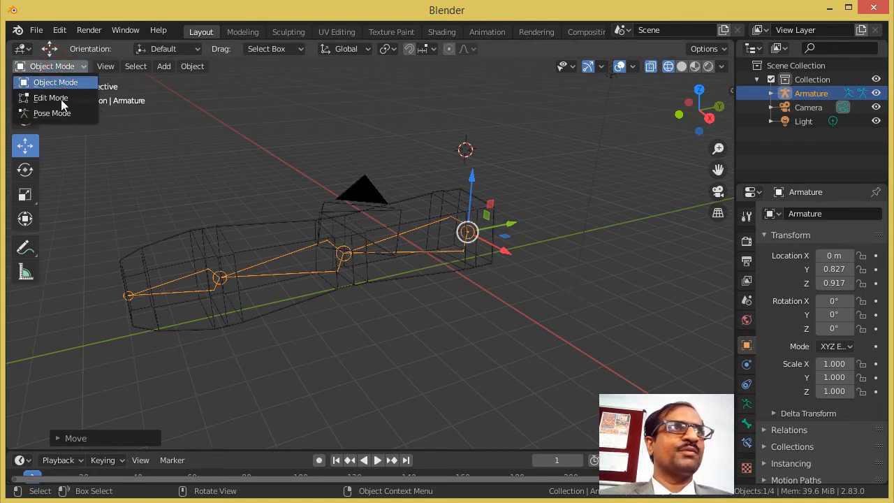
pyautogui.click(61, 114)
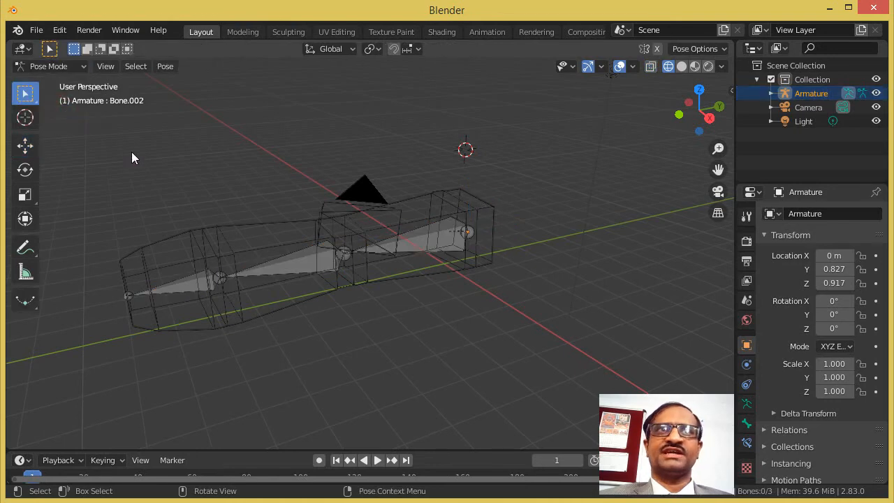
pyautogui.click(417, 244)
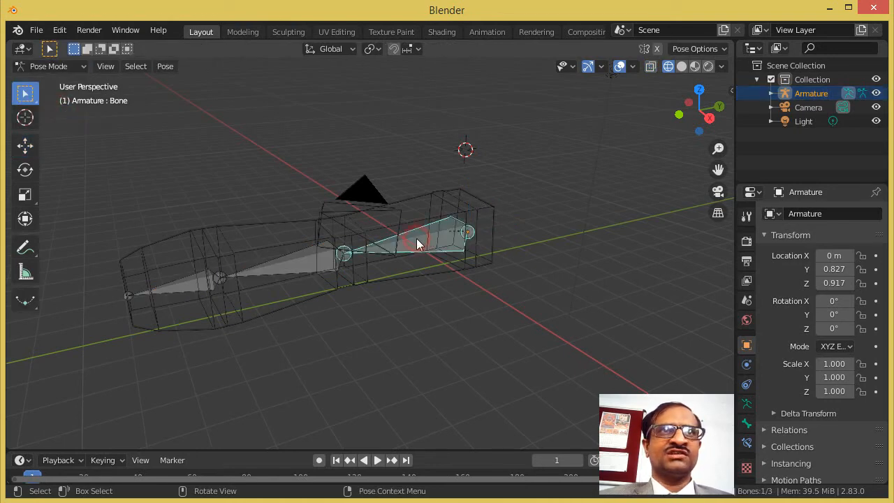
pyautogui.click(25, 169)
pyautogui.moveTo(439, 206); pyautogui.dragTo(458, 138)
pyautogui.moveTo(718, 166); pyautogui.dragTo(610, 318)
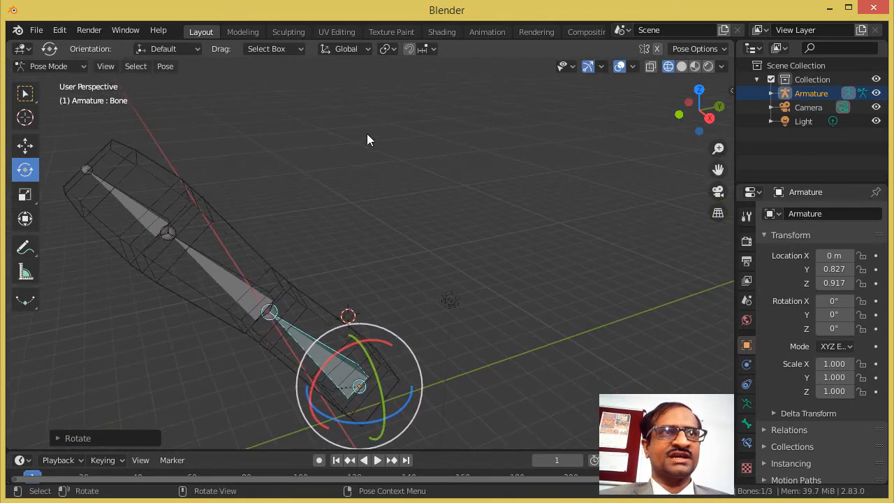
# Rotate the middle bone forward and the tip bone slightly back to pose the finger bent, then return to Object Mode
pyautogui.click(219, 273)
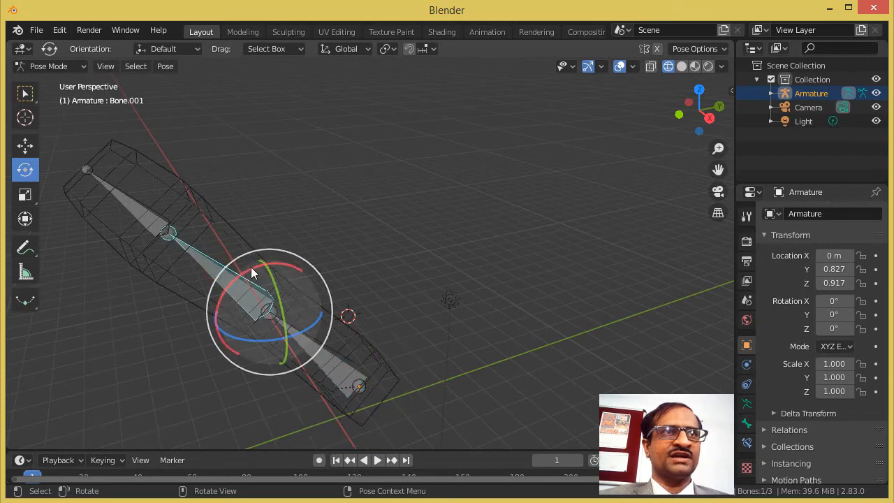
pyautogui.moveTo(249, 269); pyautogui.dragTo(364, 144)
pyautogui.click(337, 154)
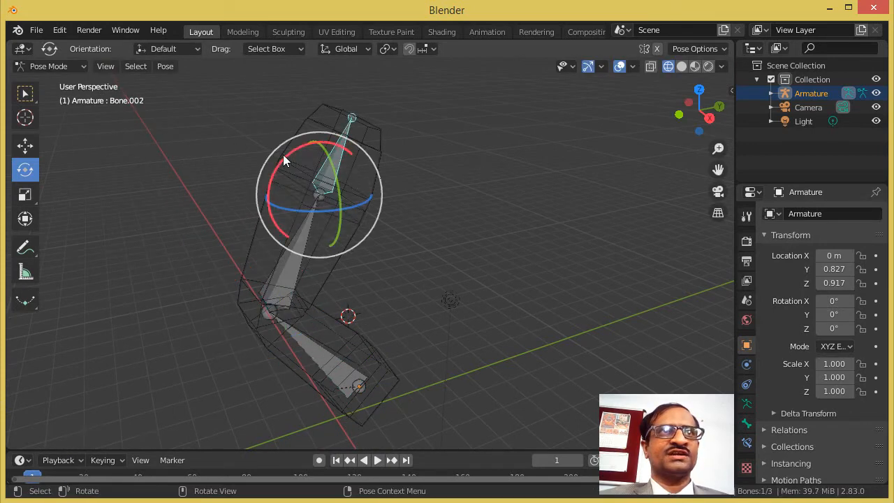
pyautogui.moveTo(284, 157); pyautogui.dragTo(274, 164)
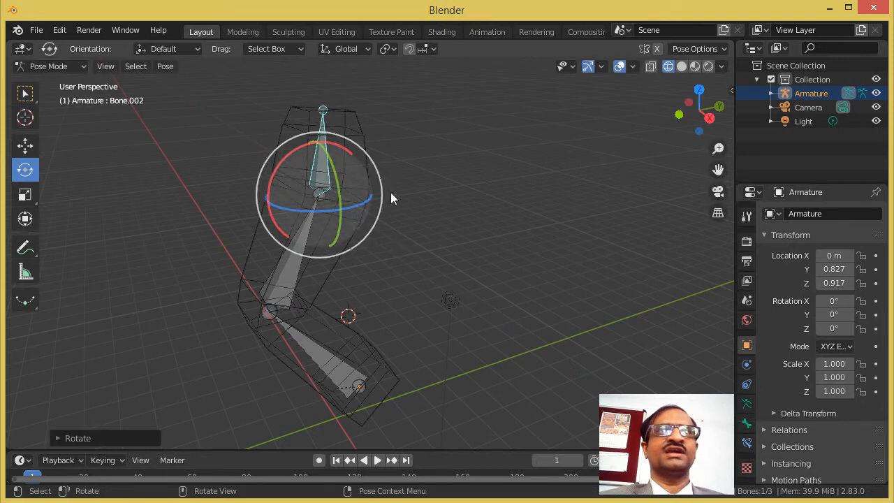
pyautogui.click(66, 68)
pyautogui.click(63, 83)
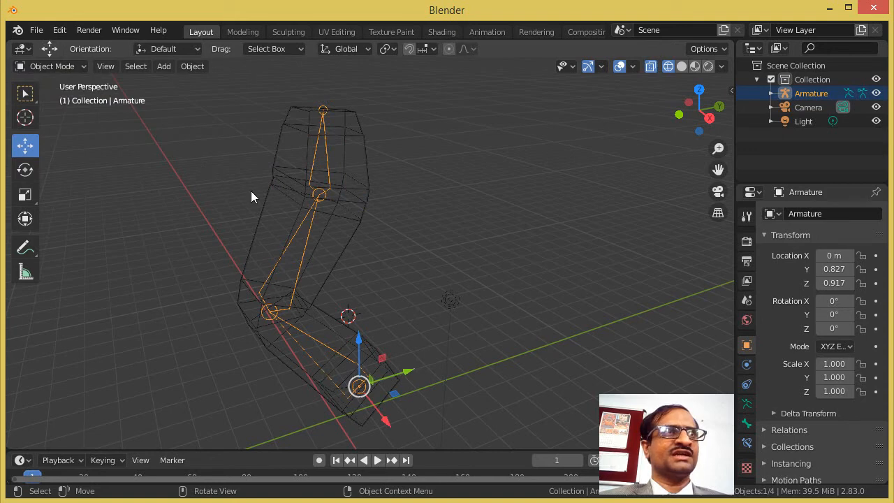
# Switch to solid display, apply Shade Smooth to the finger mesh and deselect it
pyautogui.click(680, 67)
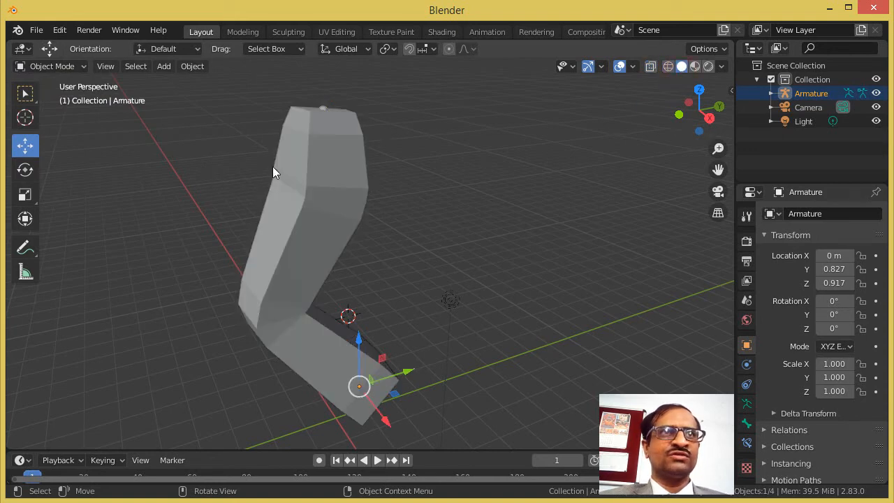
pyautogui.click(308, 147)
pyautogui.click(185, 67)
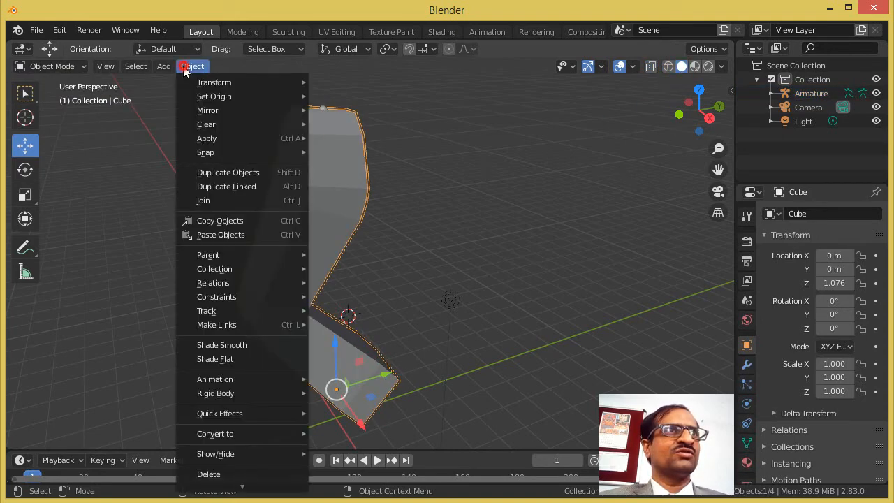
pyautogui.click(231, 346)
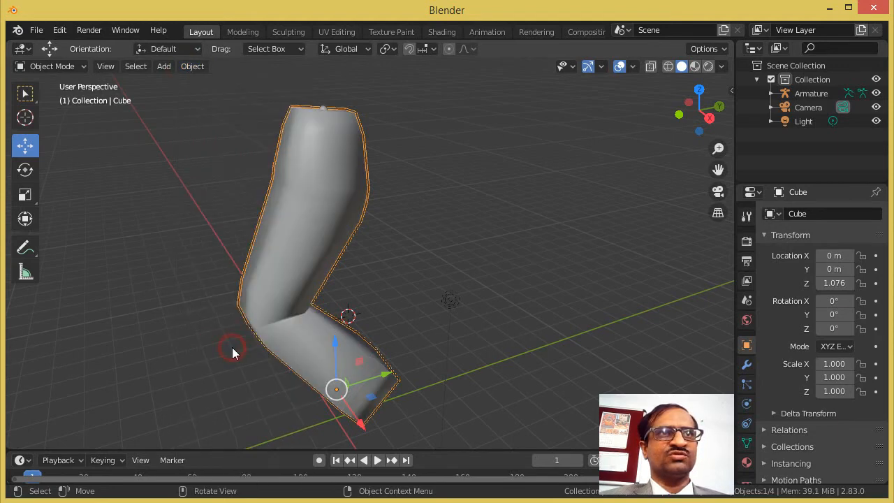
pyautogui.click(467, 268)
pyautogui.moveTo(698, 112); pyautogui.dragTo(586, 117)
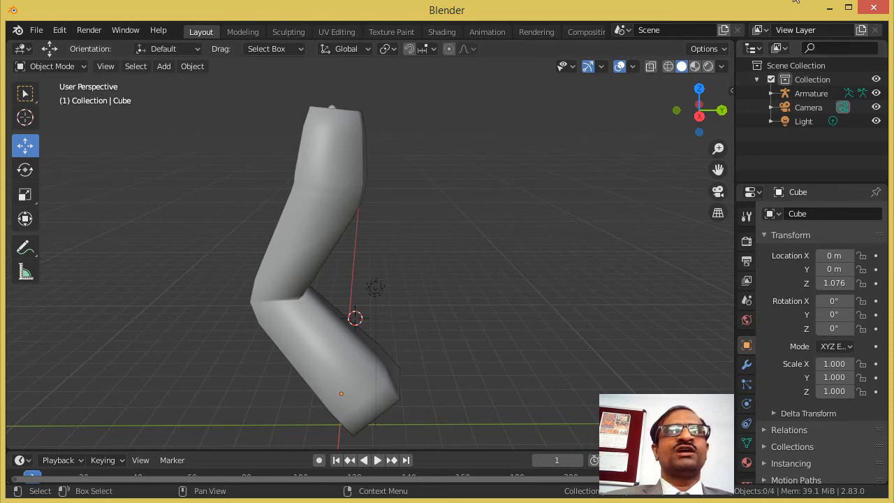
# Return to wireframe display, enlarge the timeline area and enable automatic keyframing
pyautogui.click(669, 67)
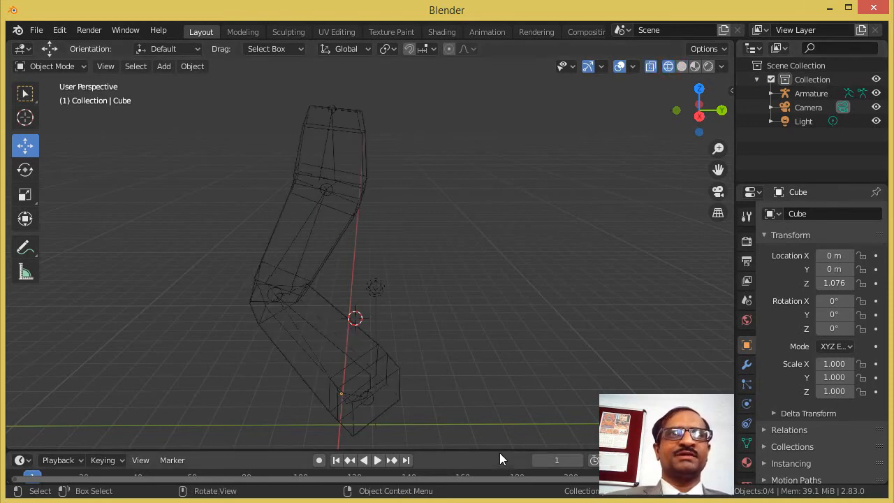
pyautogui.moveTo(499, 450); pyautogui.dragTo(500, 419)
pyautogui.moveTo(505, 383); pyautogui.dragTo(505, 382)
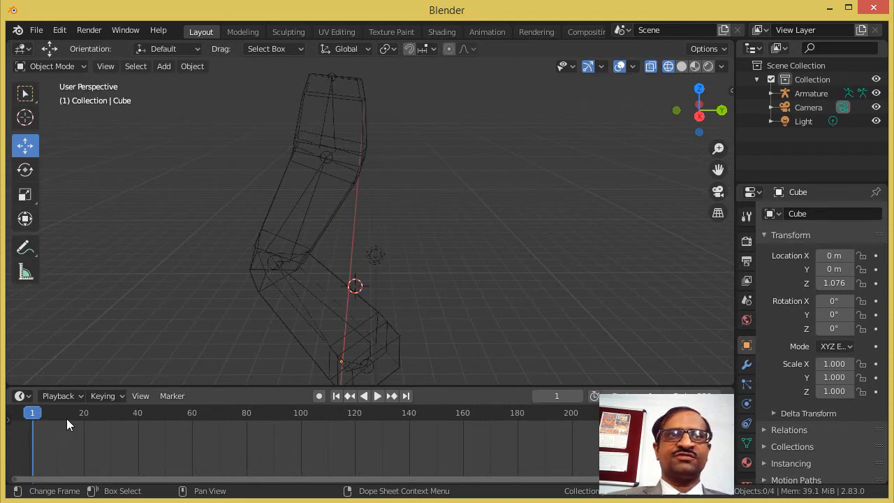
pyautogui.click(320, 395)
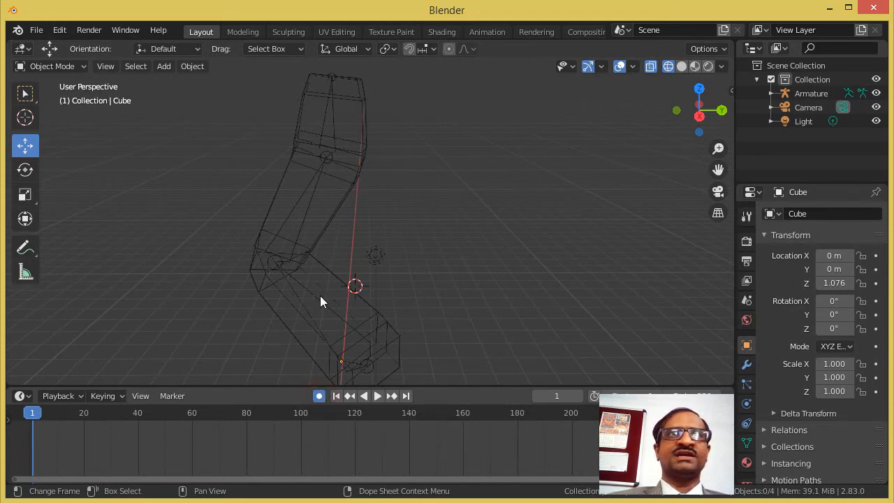
# Put the armature in Pose Mode and rotate the middle bone further forward to key its rotation at frame 1
pyautogui.click(304, 208)
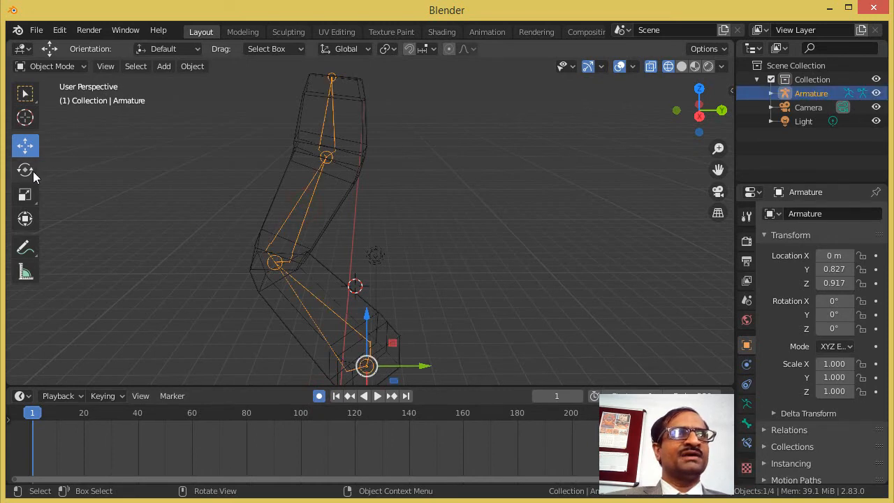
pyautogui.click(21, 66)
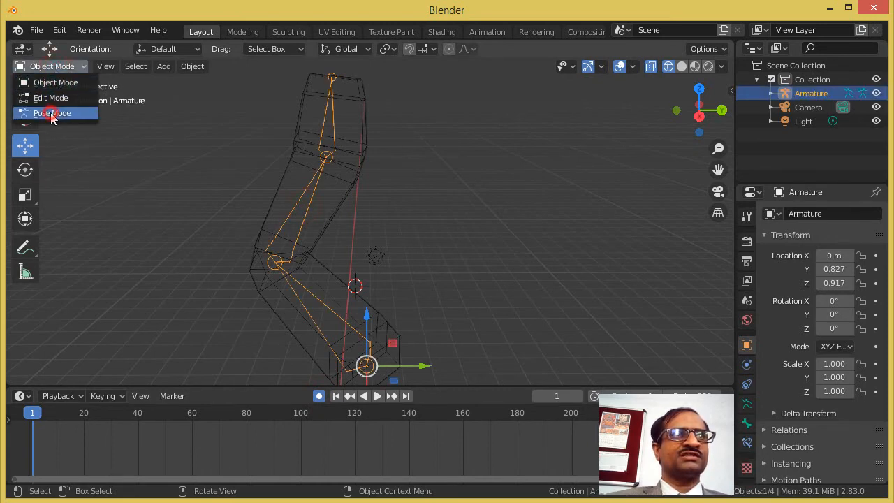
pyautogui.click(52, 112)
pyautogui.click(25, 169)
pyautogui.click(308, 208)
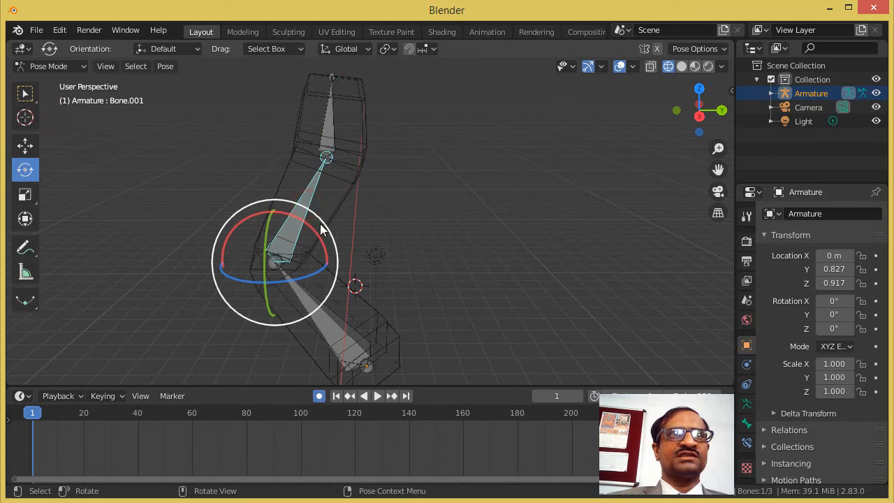
pyautogui.moveTo(319, 222); pyautogui.dragTo(324, 244)
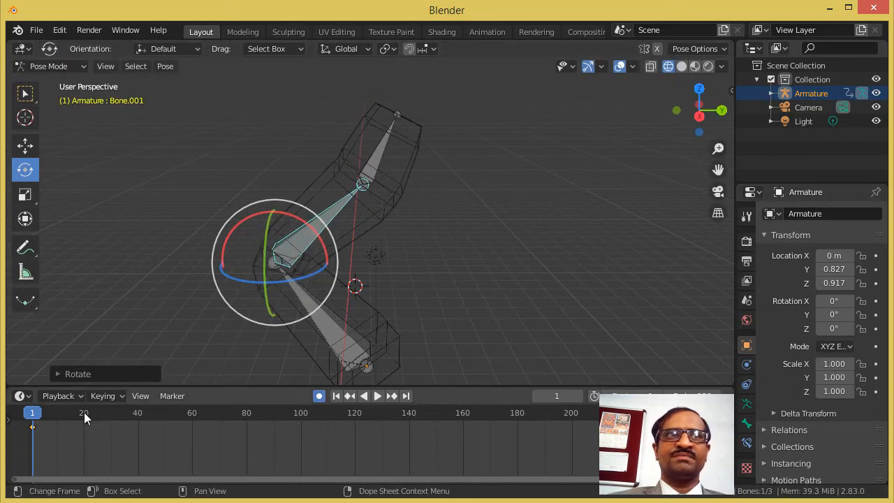
# Key the middle bone rotated backward at frame 20 and rotated forward again at frame 40
pyautogui.press('space')
pyautogui.press('space')
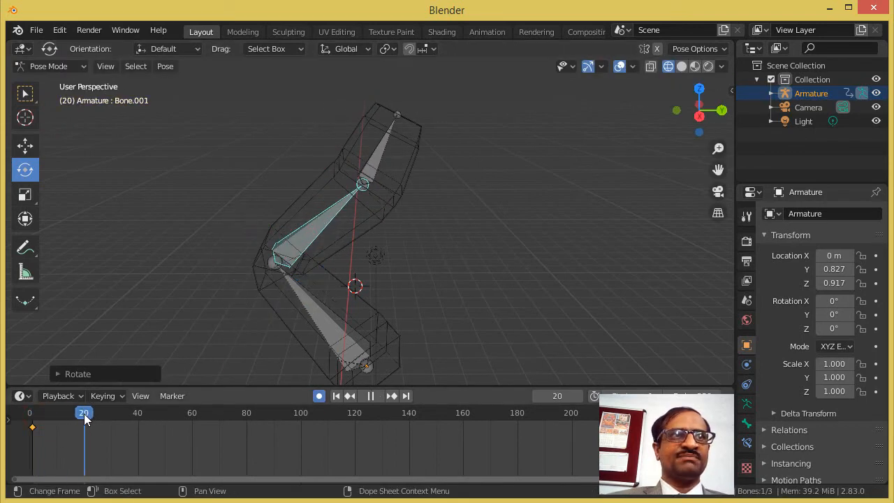
pyautogui.moveTo(305, 221); pyautogui.dragTo(216, 159)
pyautogui.moveTo(83, 416); pyautogui.dragTo(137, 417)
pyautogui.moveTo(300, 221); pyautogui.dragTo(344, 258)
pyautogui.click(344, 259)
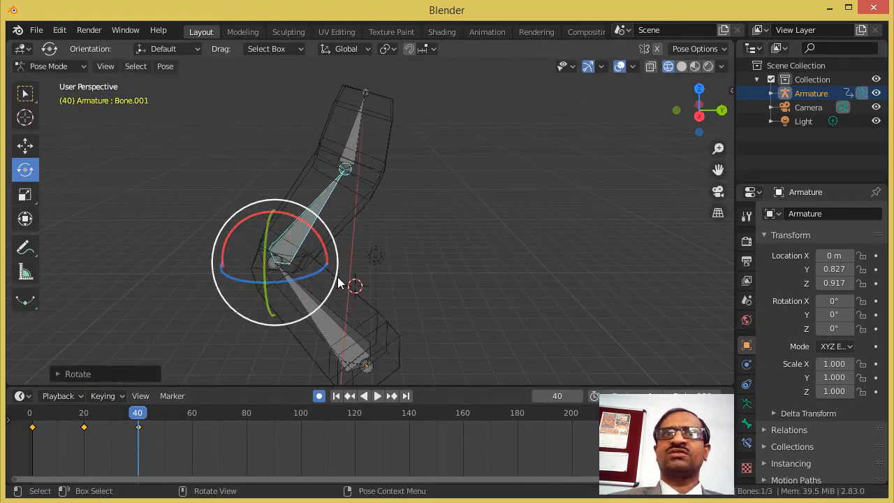
# Return to frame 1 and play the bone animation in wireframe, stopping it around frame 20
pyautogui.moveTo(138, 412); pyautogui.dragTo(27, 439)
pyautogui.click(377, 395)
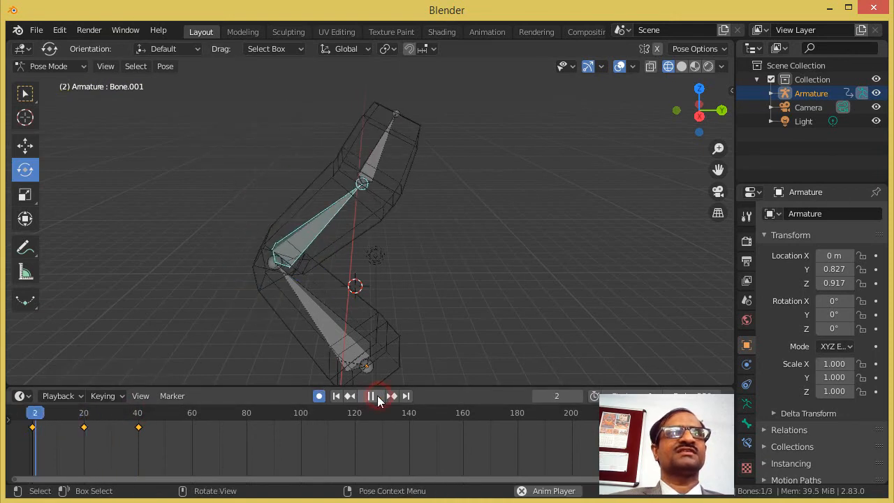
pyautogui.click(378, 395)
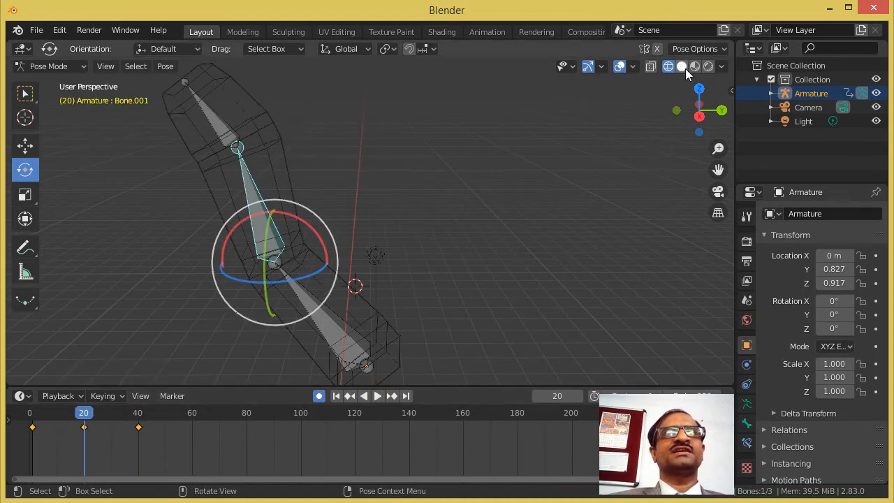
# Switch to solid display and replay the finger's bending animation twice from the first frame
pyautogui.click(683, 67)
pyautogui.click(336, 396)
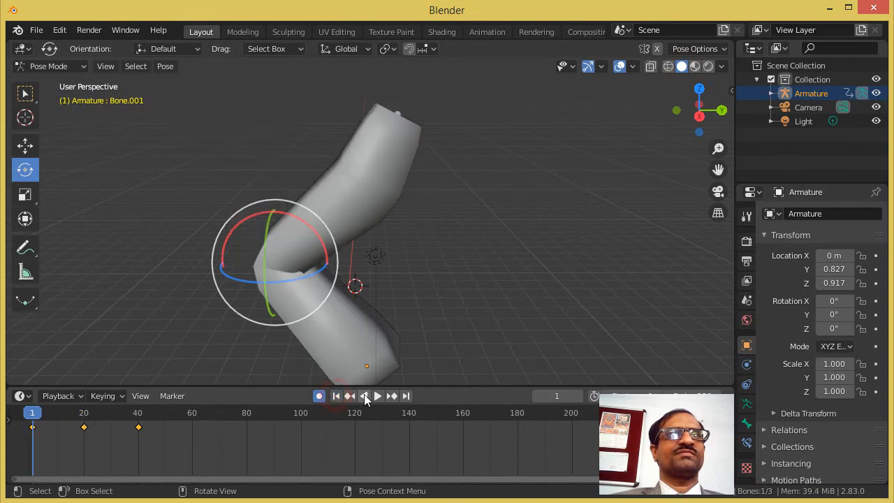
pyautogui.click(377, 396)
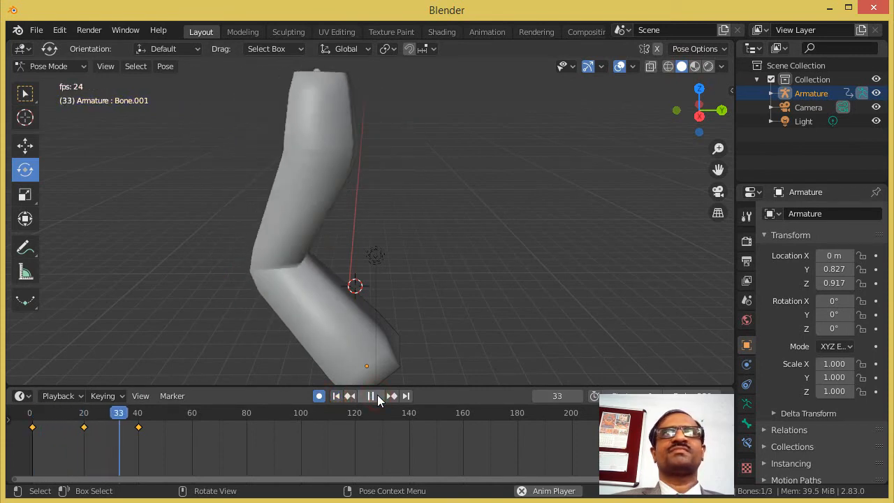
pyautogui.click(377, 396)
pyautogui.click(337, 398)
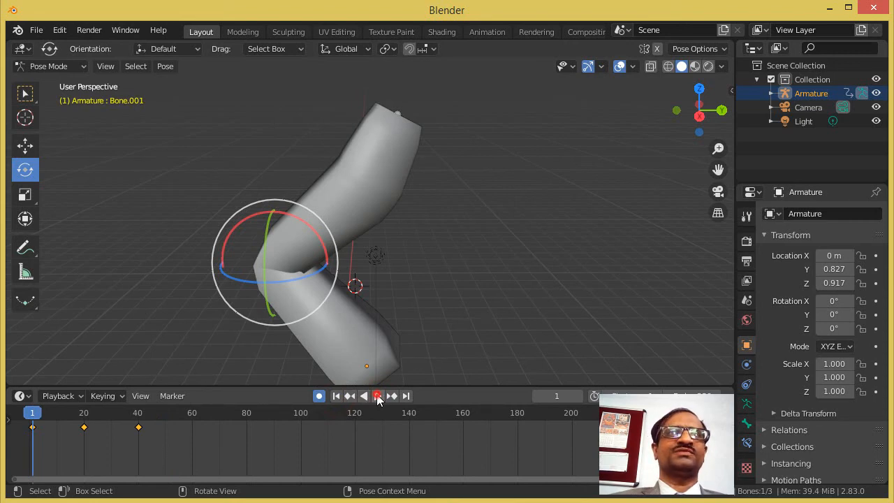
pyautogui.click(378, 396)
pyautogui.click(377, 396)
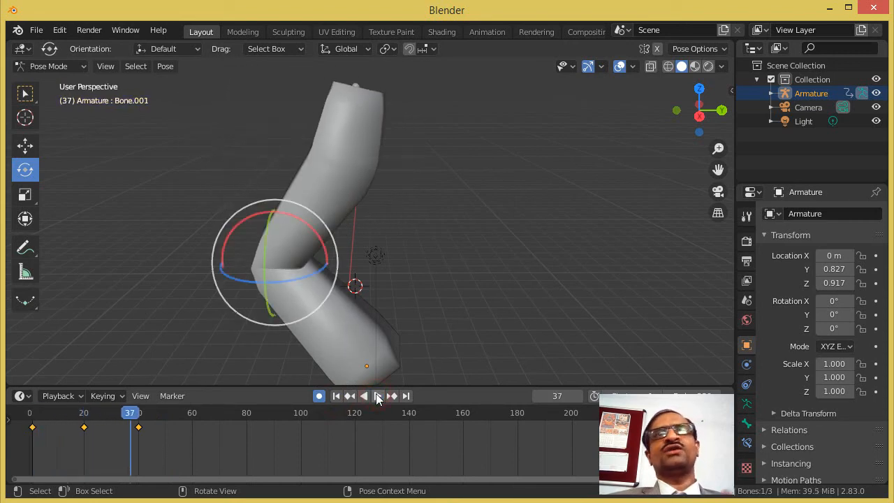